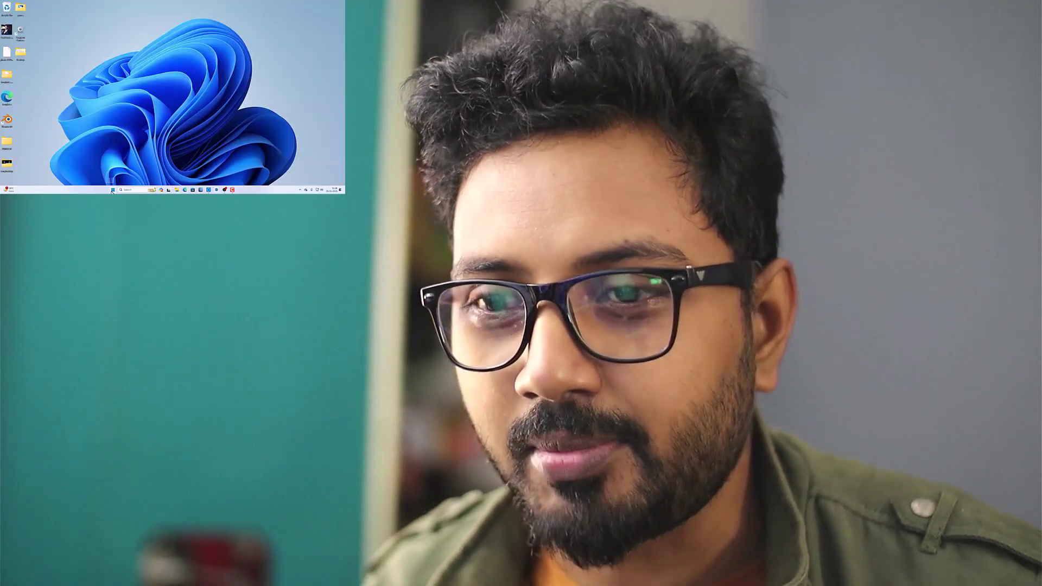
- Launch Google Chrome, go to freepik.com and search for 'resume templates'
click(112, 190)
text(camera)
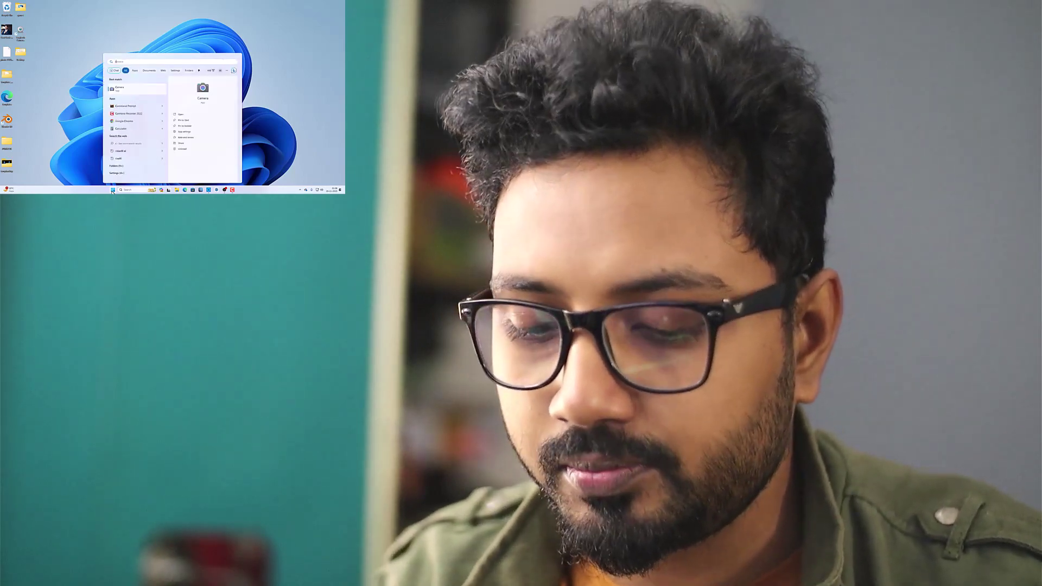
text(ome)
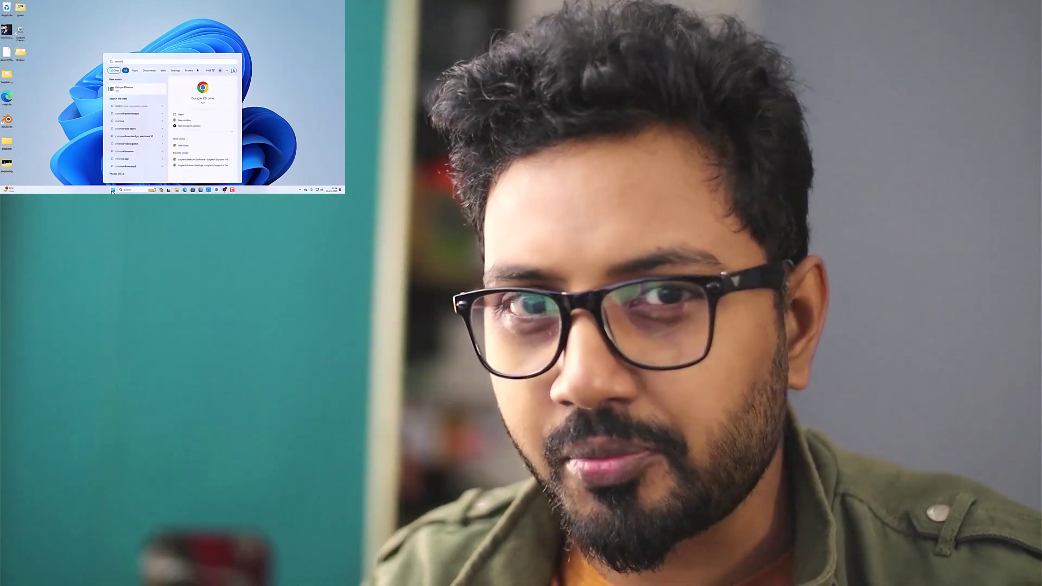
key(Return)
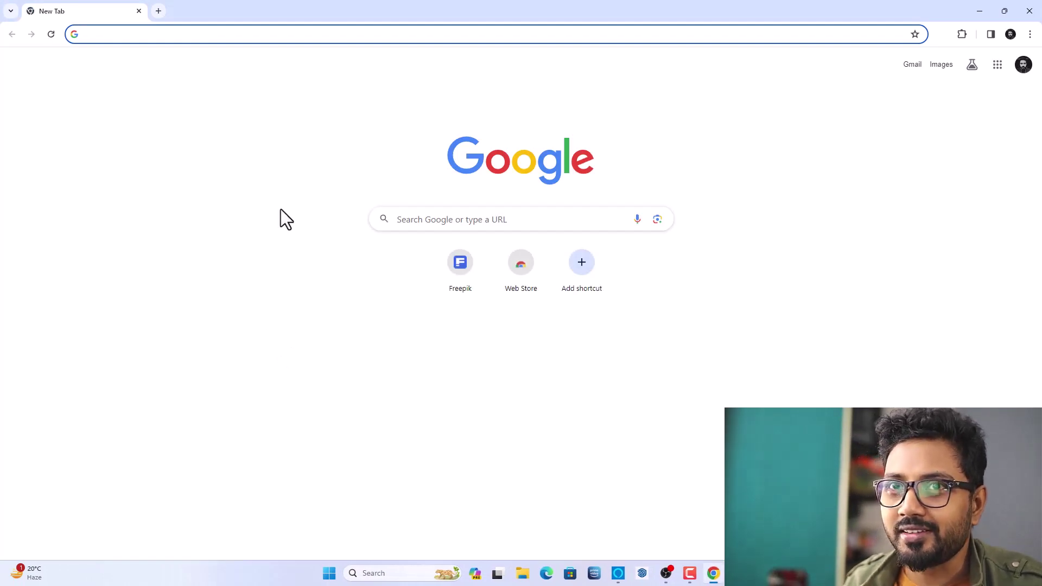
text(f)
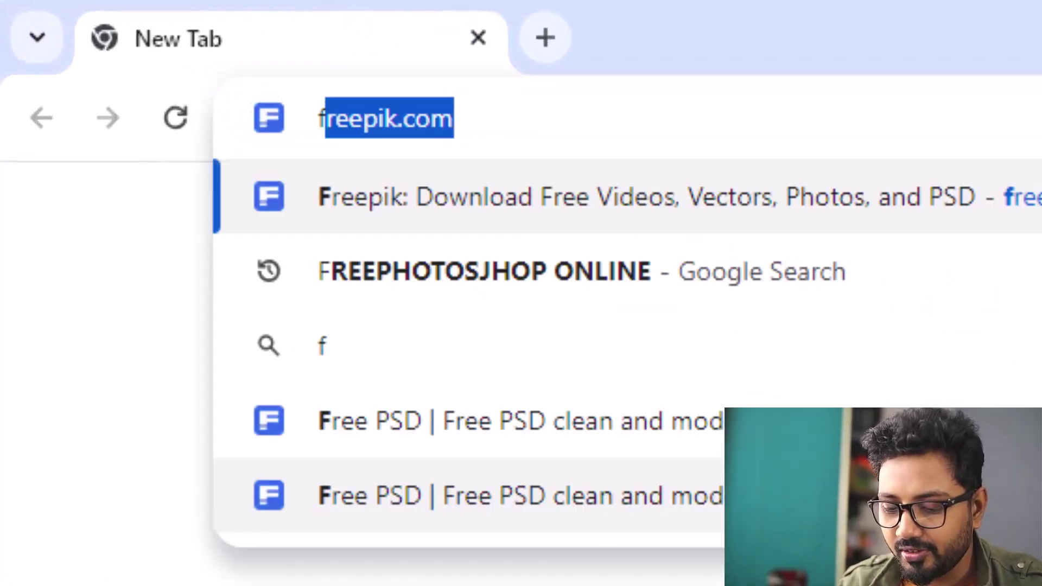
text(ree)
key(Return)
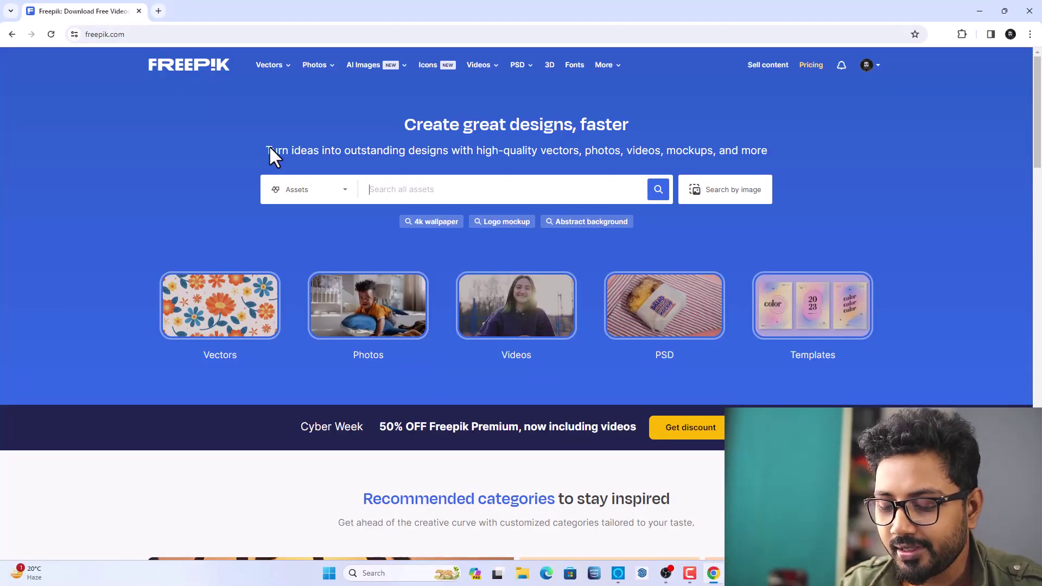
text(re)
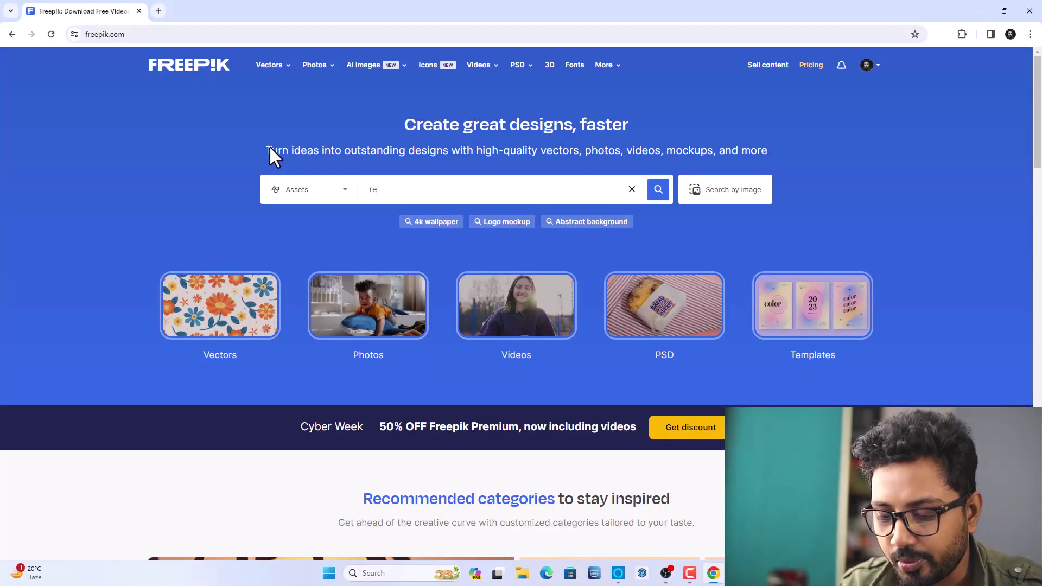
text(sume templates)
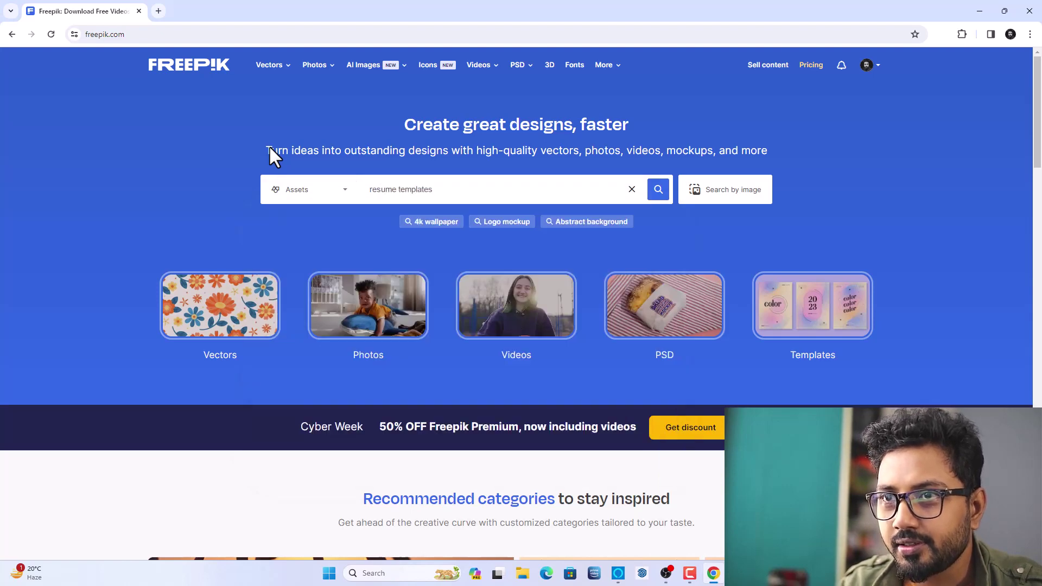
key(Return)
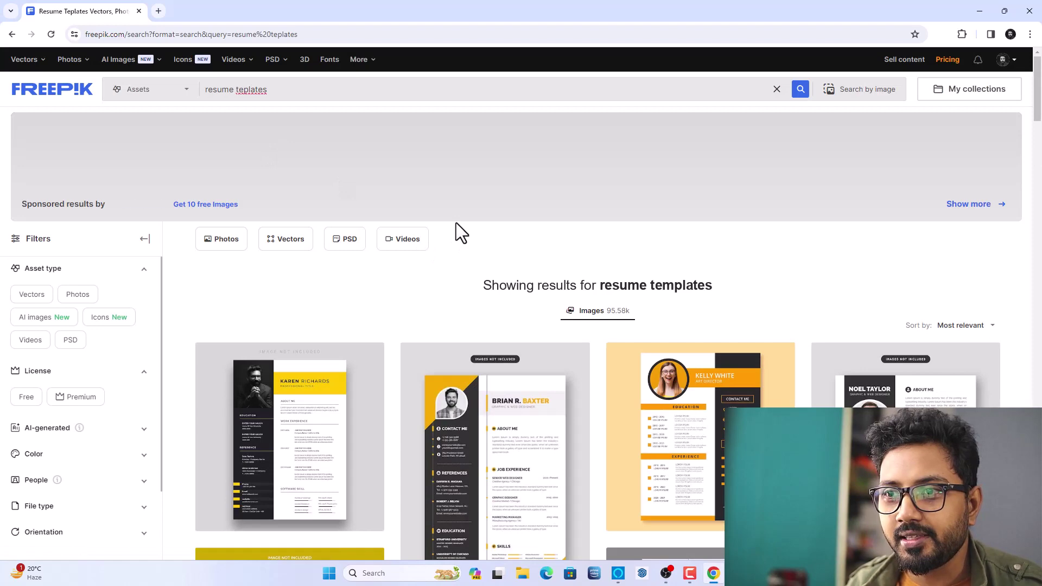
- Download the clean modern resume template free with attribution, then close its preview
scroll(456, 223, down, 4)
scroll(455, 220, down, 2)
scroll(455, 220, up, 7)
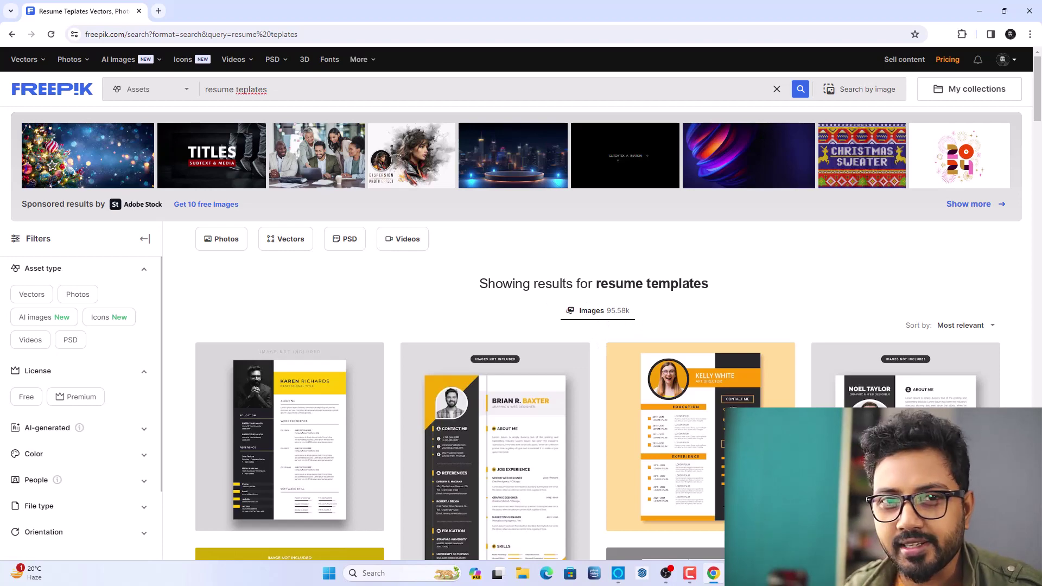
scroll(487, 283, down, 11)
scroll(487, 283, up, 7)
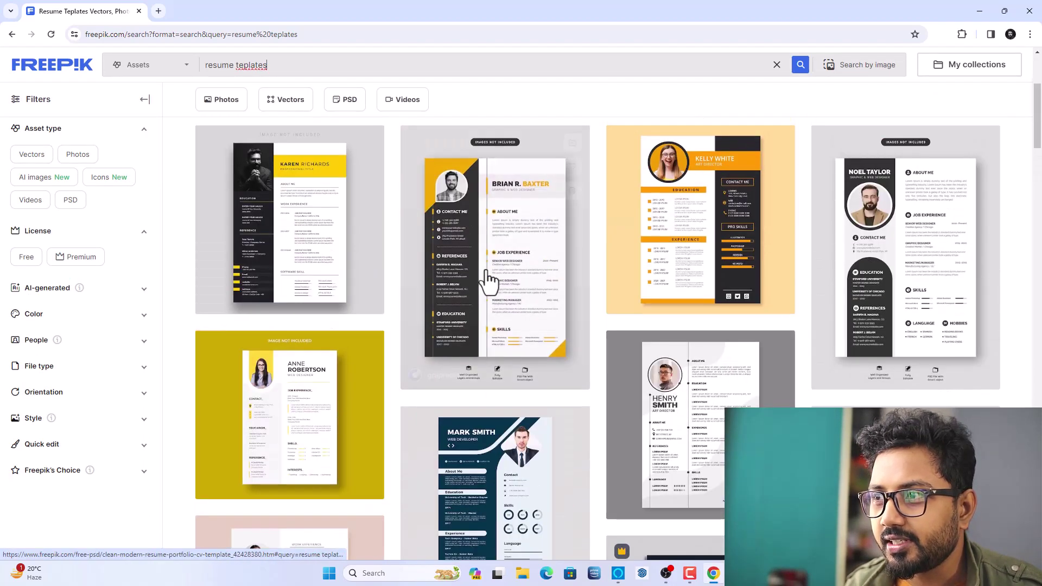
scroll(630, 223, up, 2)
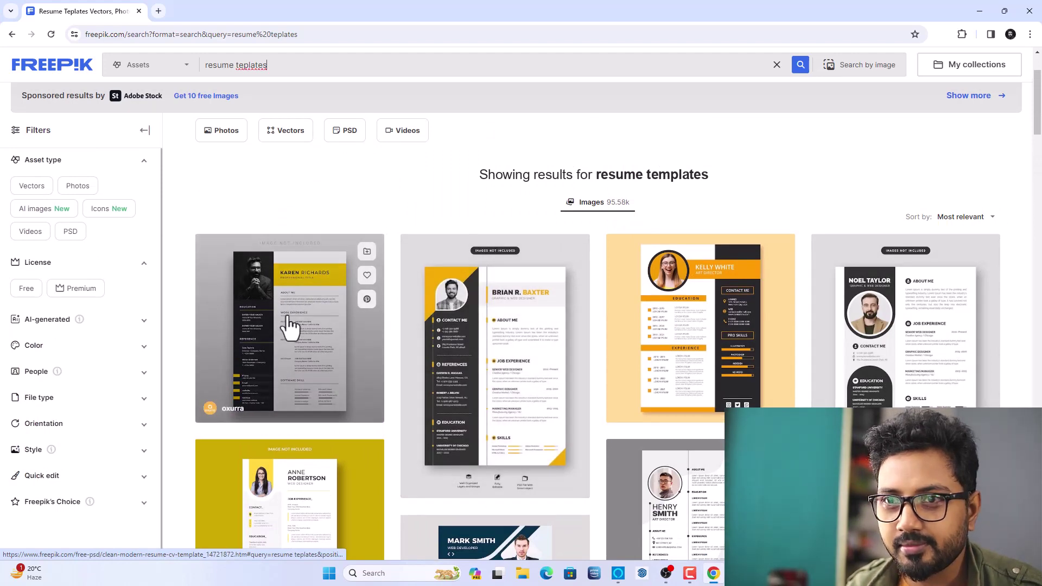
click(289, 326)
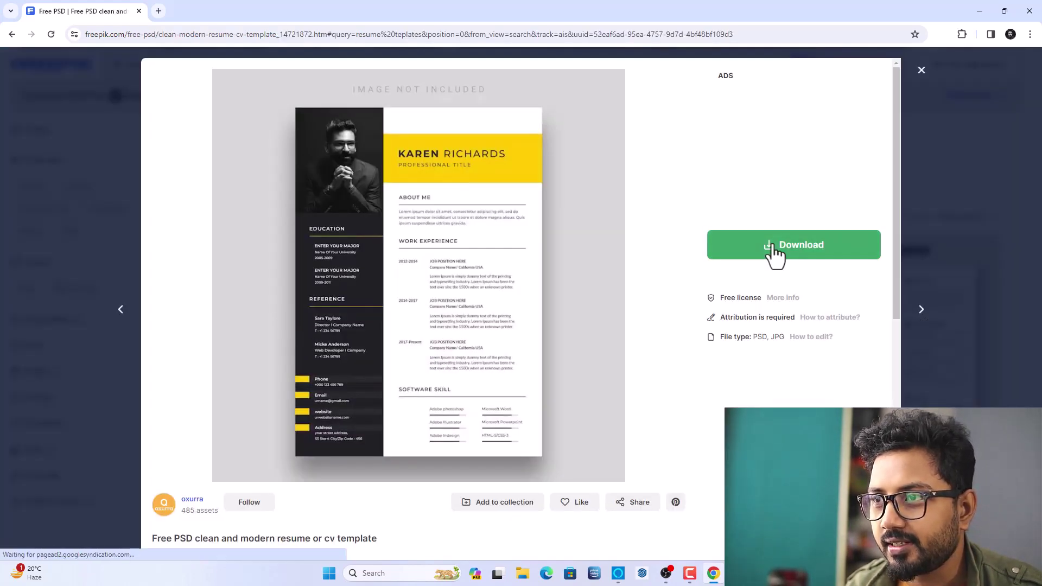
click(770, 245)
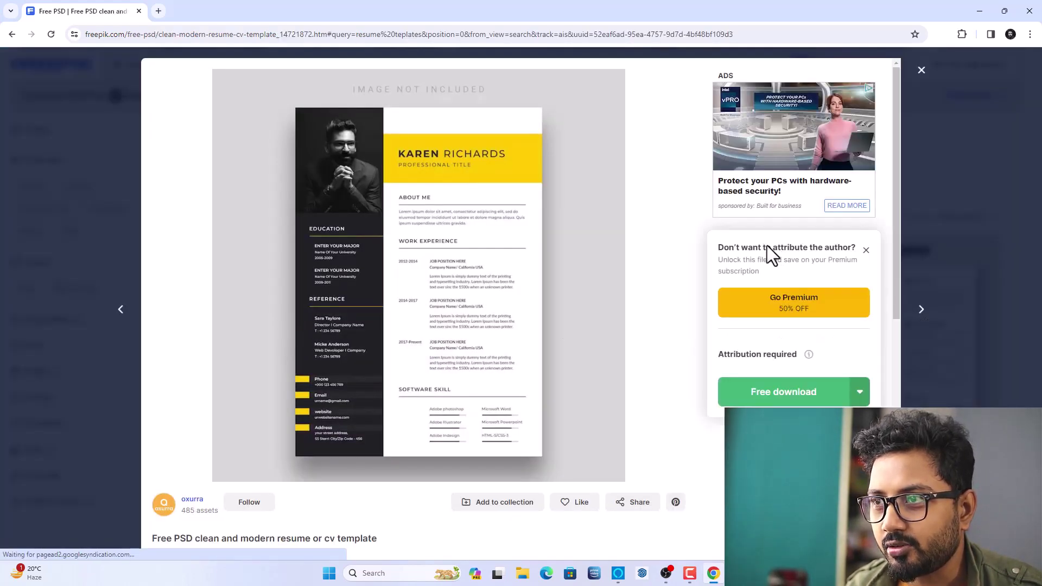
click(755, 393)
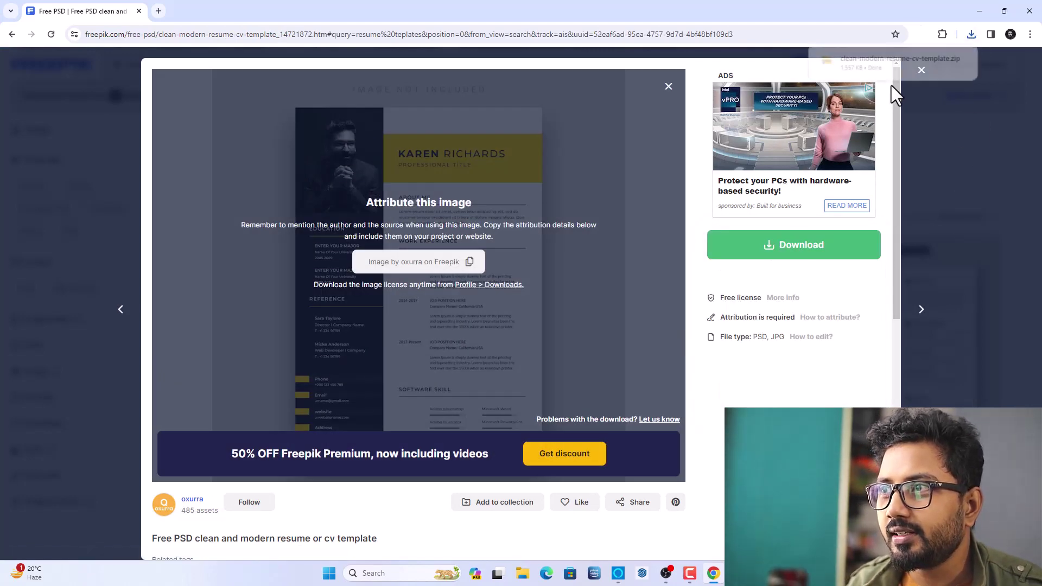
click(921, 70)
- Download the modern simple curriculum template free and show its zip in the Downloads folder
scroll(641, 249, down, 3)
scroll(642, 250, down, 5)
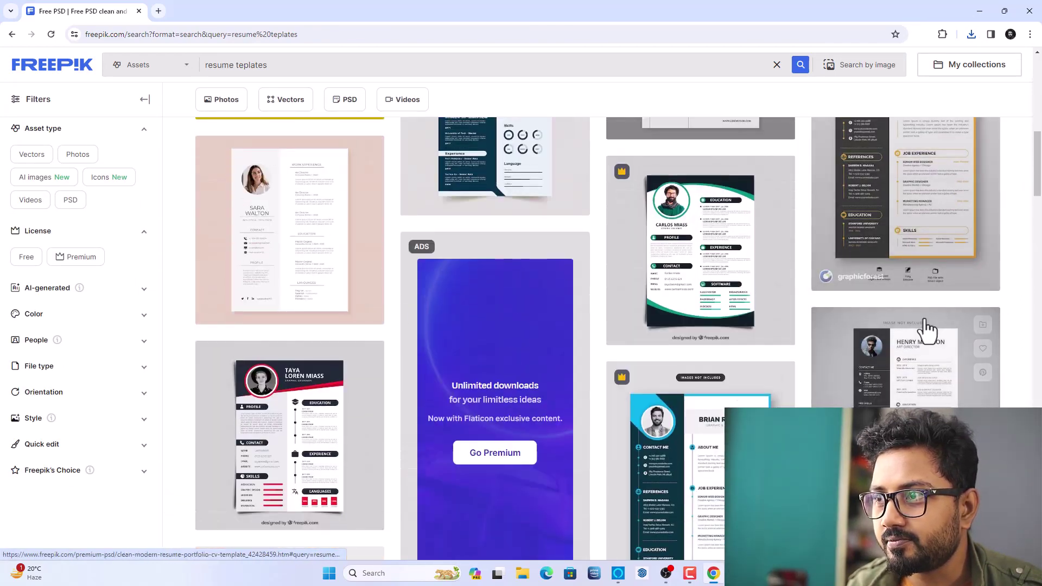
click(865, 353)
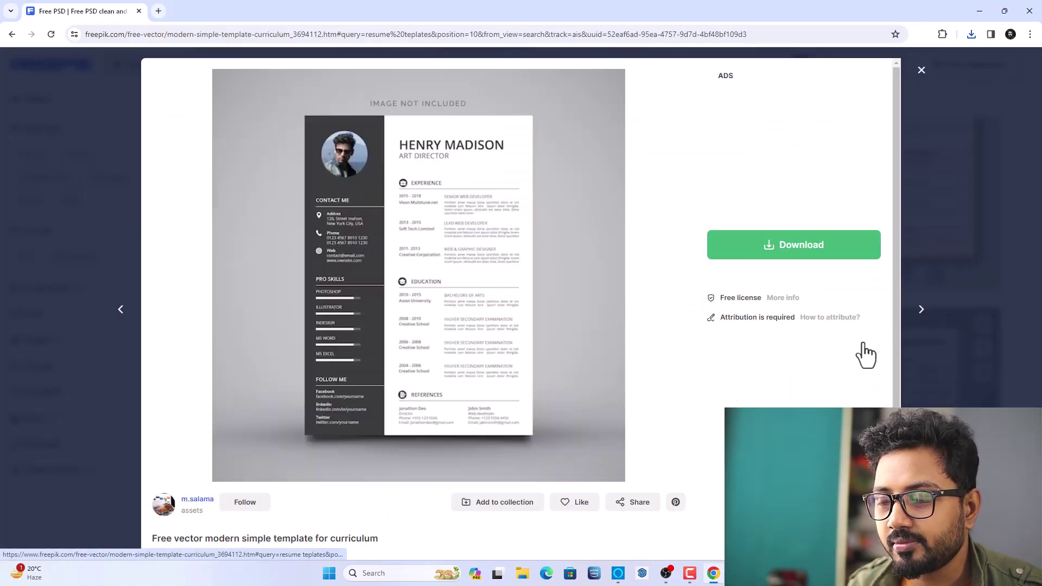
click(769, 245)
click(773, 391)
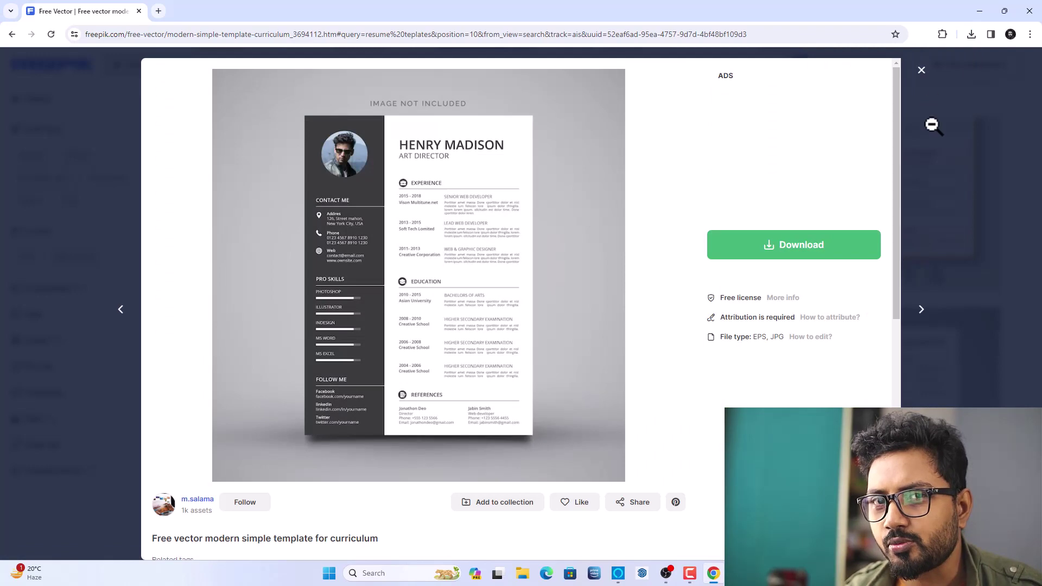
click(971, 35)
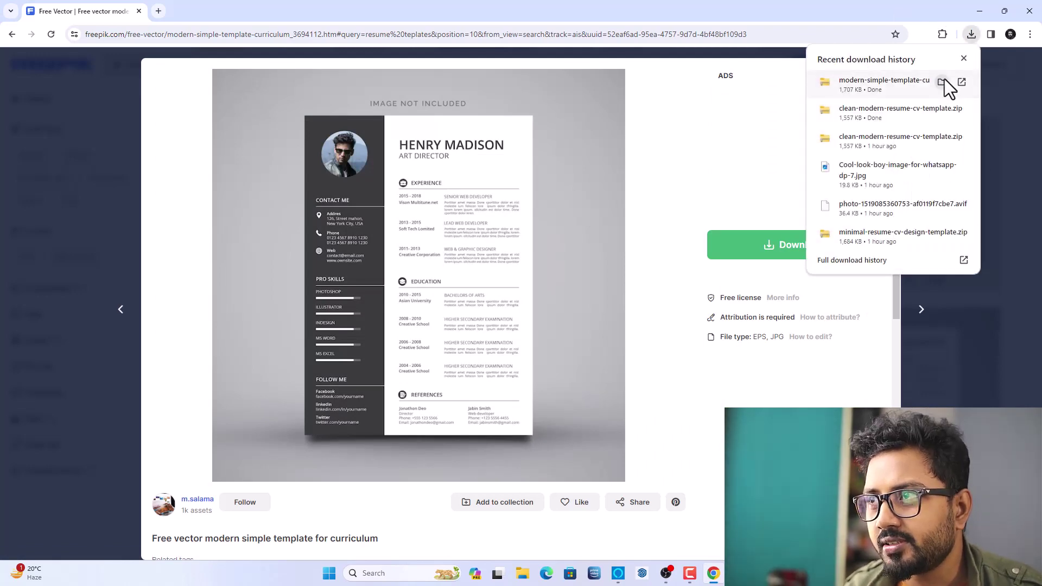
click(943, 82)
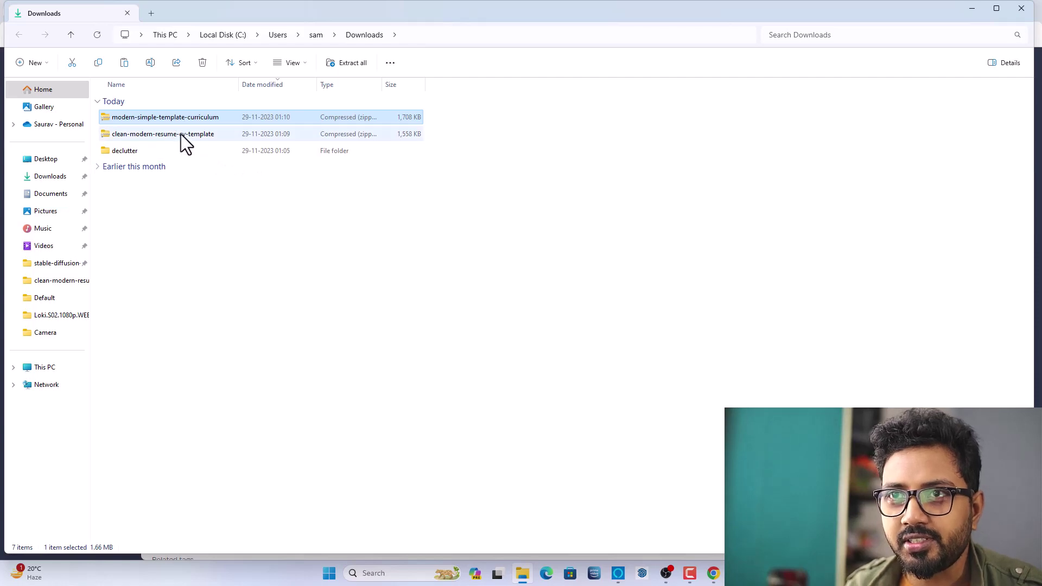
- Extract the modern-simple-template-curriculum zip into its suggested folder
click(153, 142)
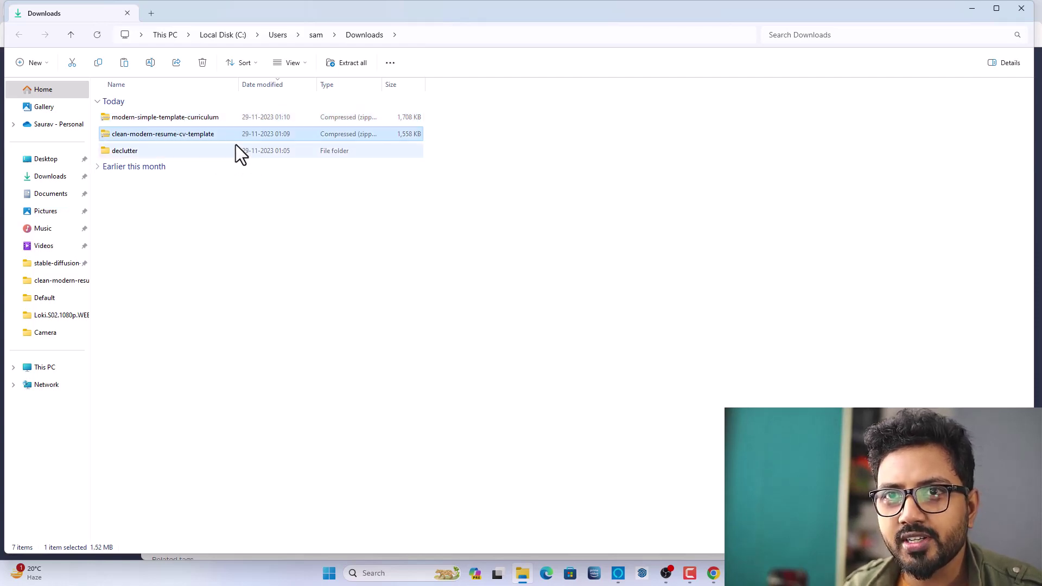
click(164, 120)
right_click(164, 120)
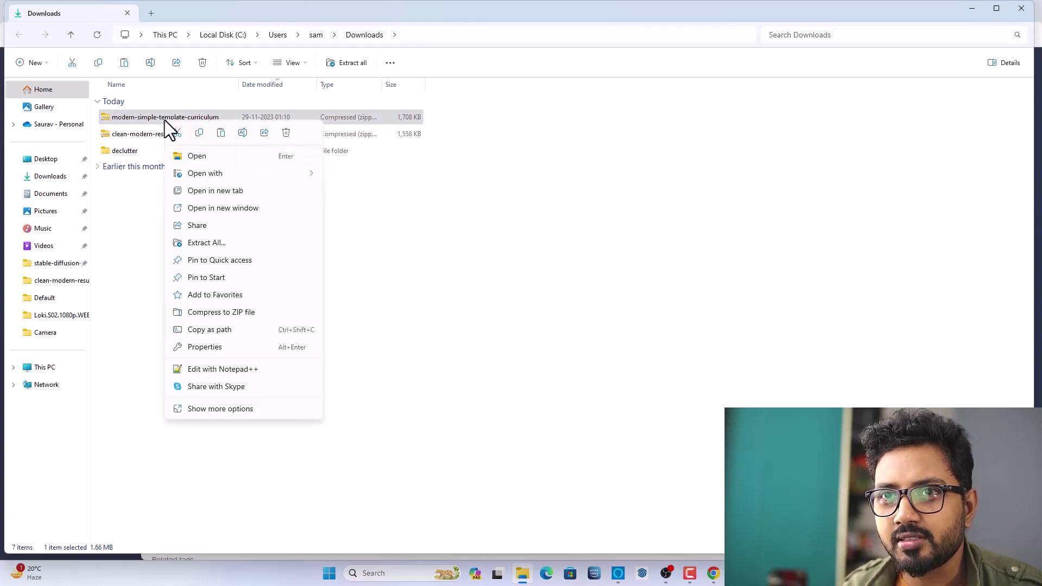
click(208, 243)
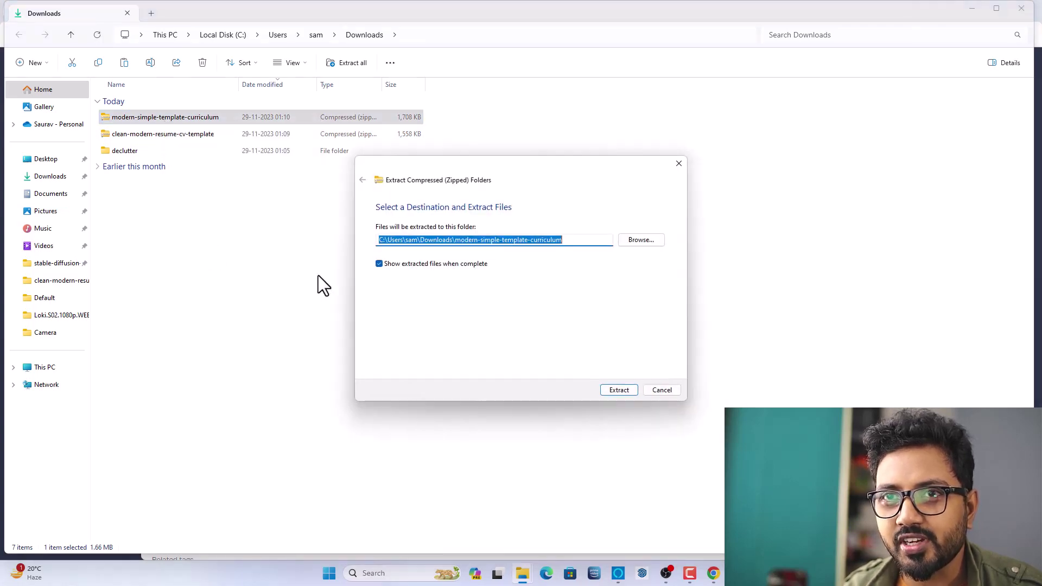
click(616, 390)
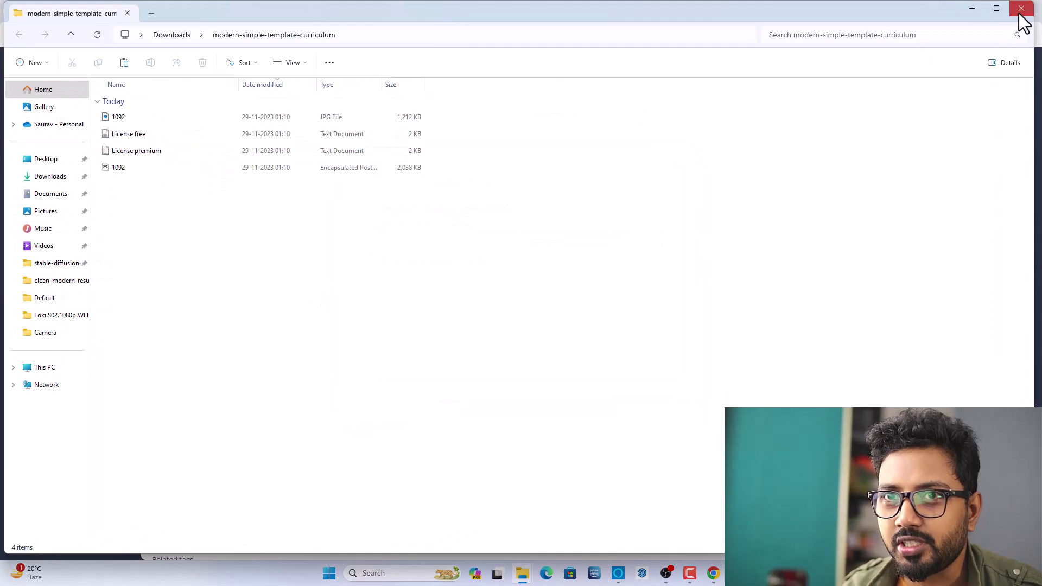
click(1021, 8)
- Extract the clean-modern-resume-cv-template zip, then return to the Freepik page in Chrome
click(145, 135)
right_click(145, 136)
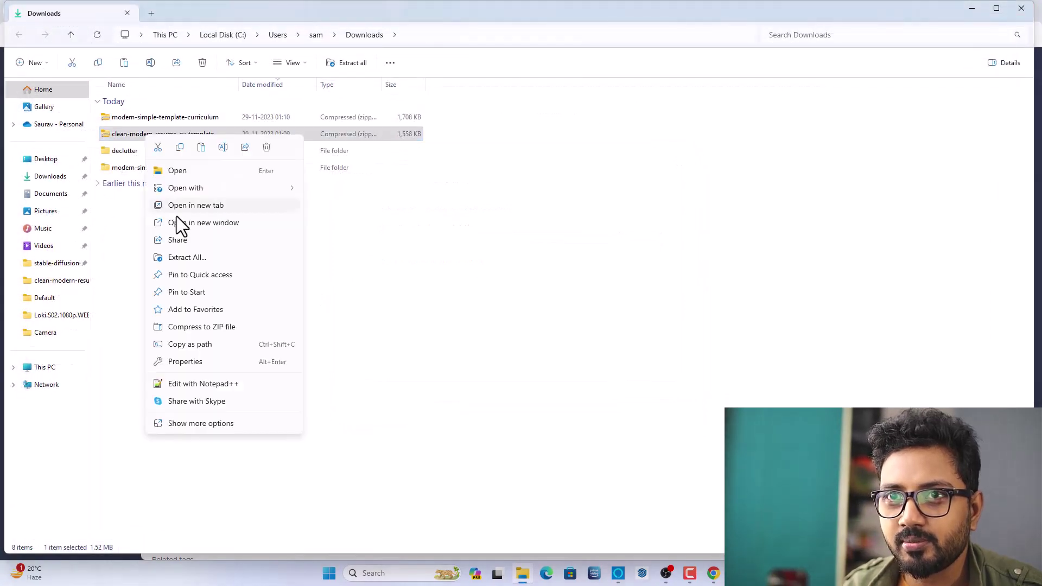
click(194, 256)
click(621, 389)
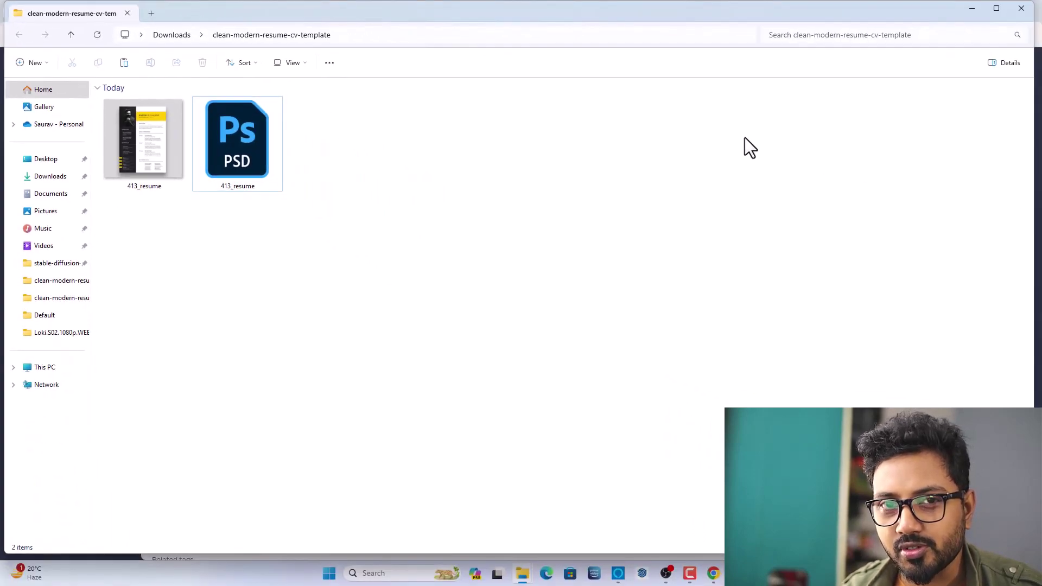
click(713, 574)
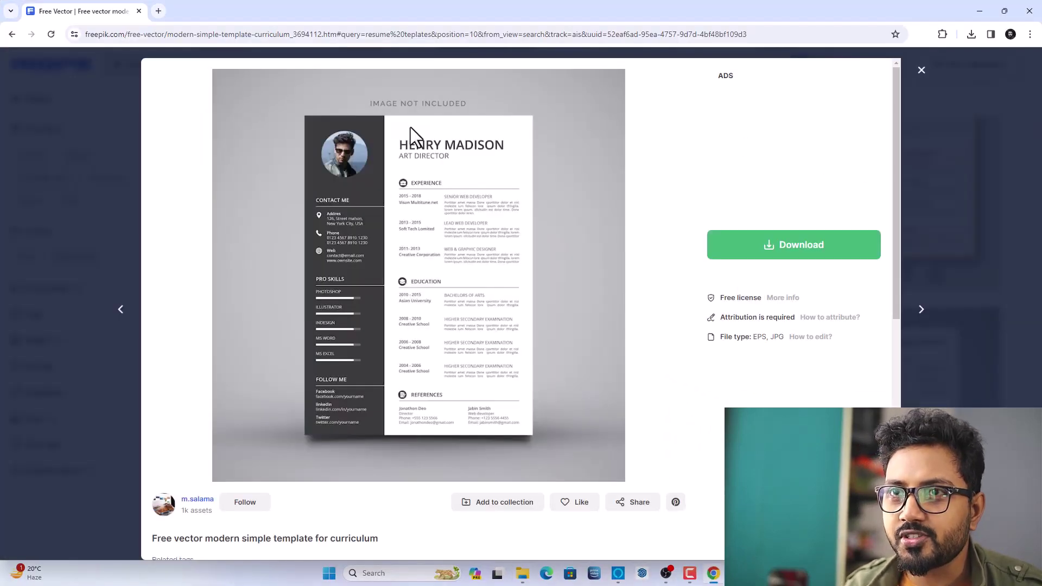
- Search for Photopea in a new tab and open the online editor
click(158, 11)
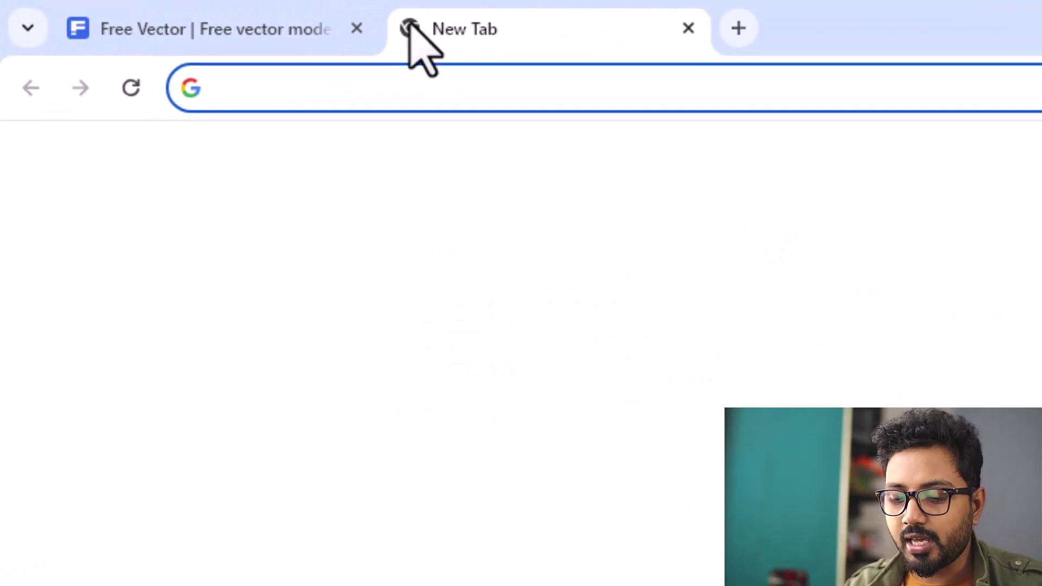
text(photop)
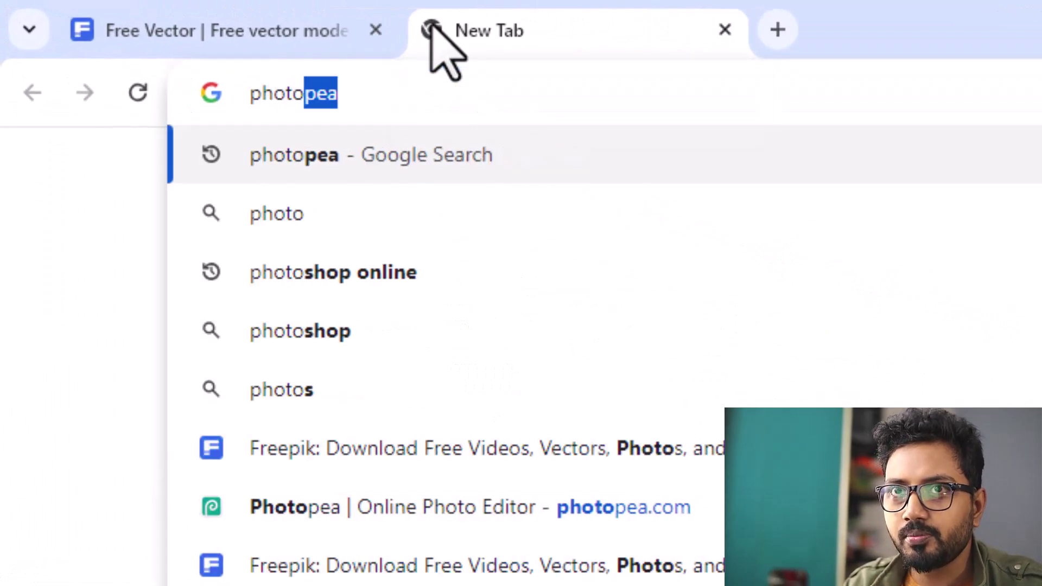
text(e)
key(Return)
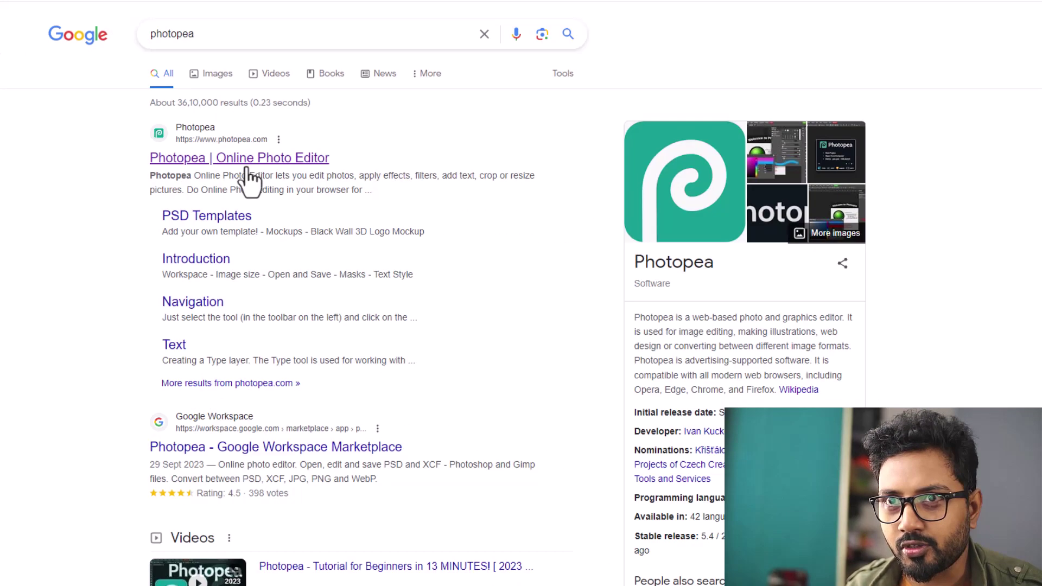
click(237, 158)
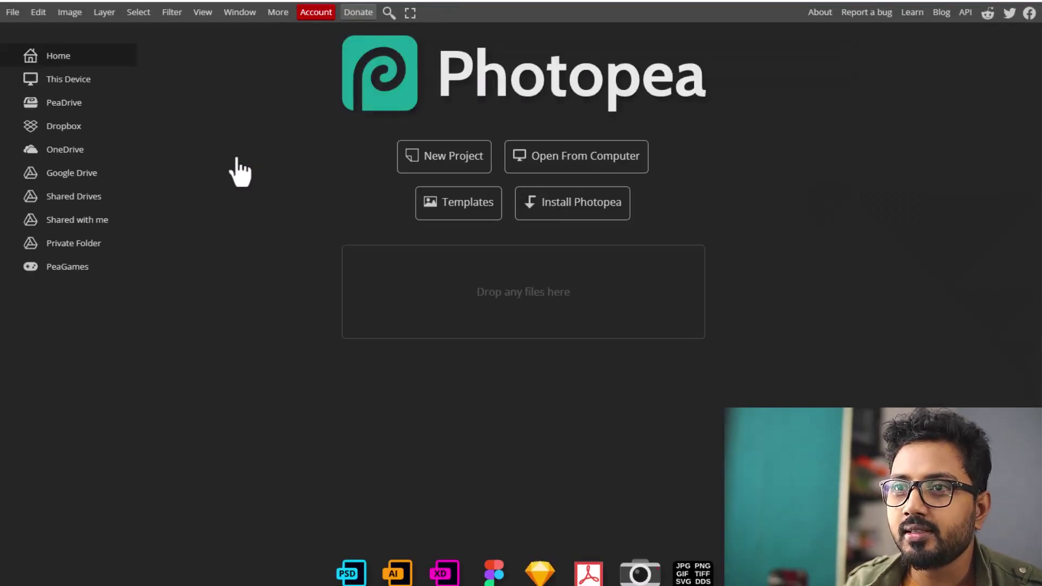
- Open 413_resume.psd from Downloads > clean-modern-resume-cv-template in Photopea
click(542, 159)
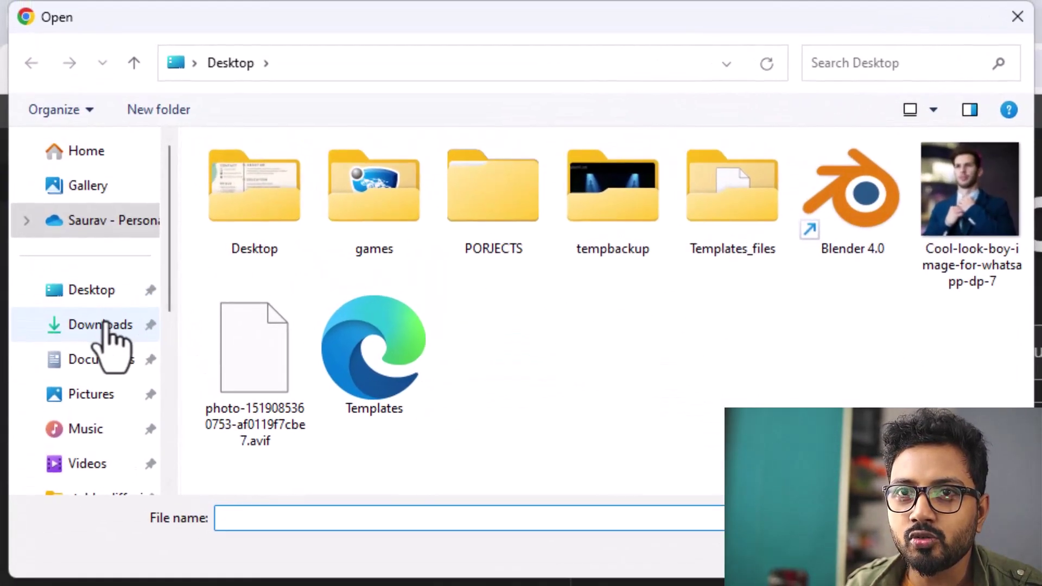
click(92, 266)
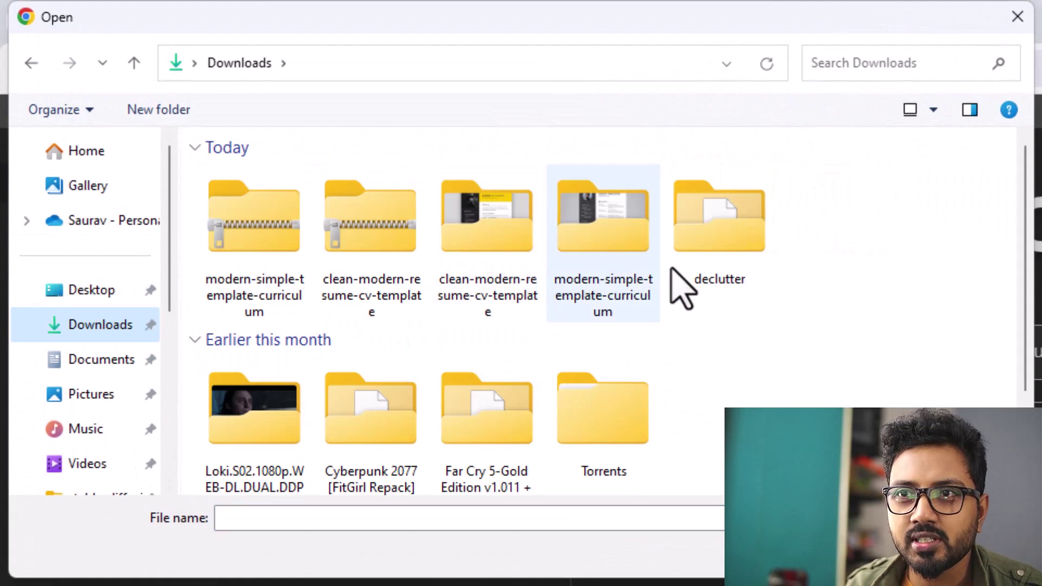
click(494, 245)
double_click(494, 246)
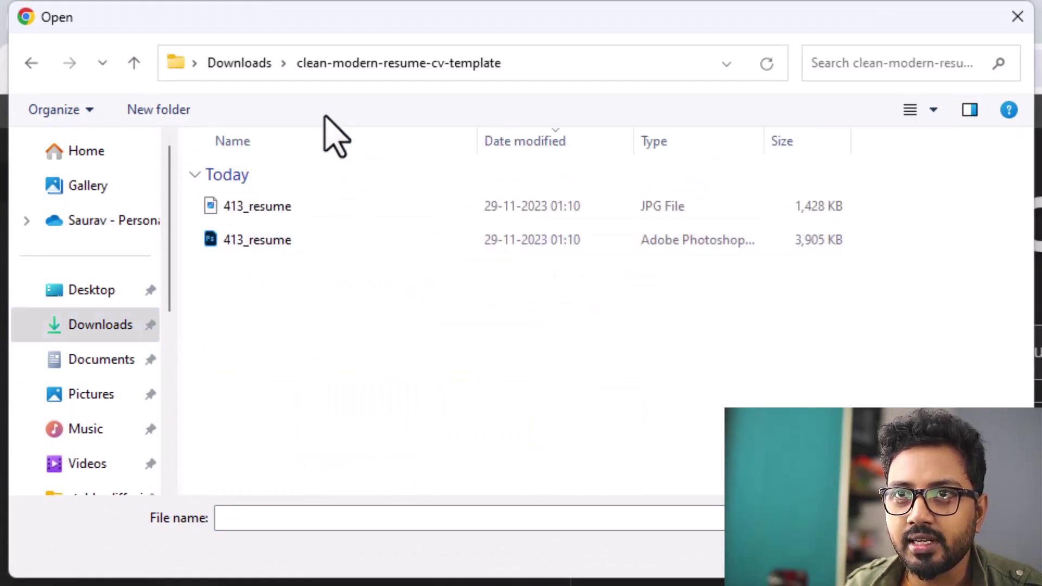
click(272, 240)
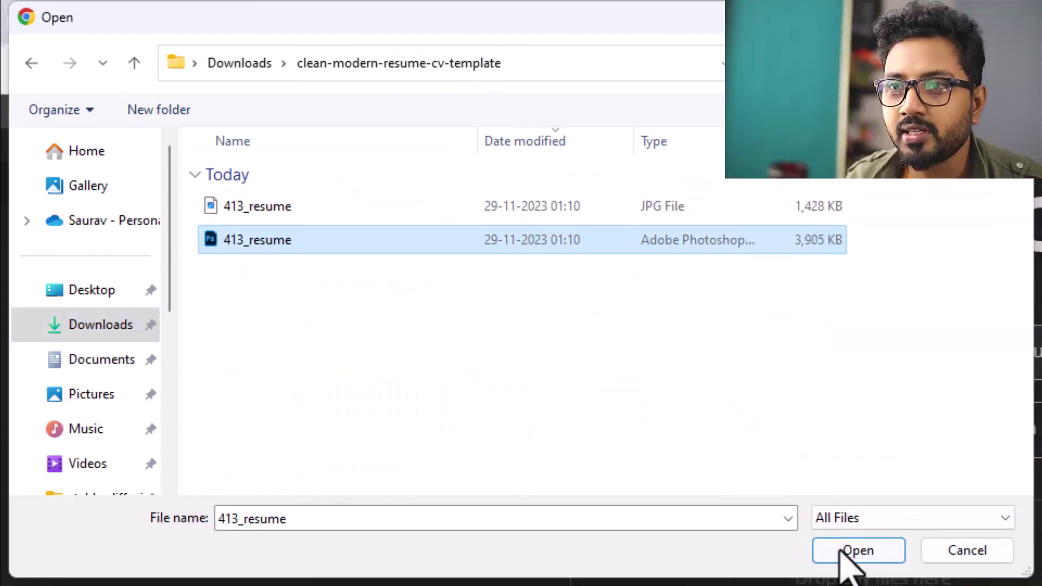
click(843, 551)
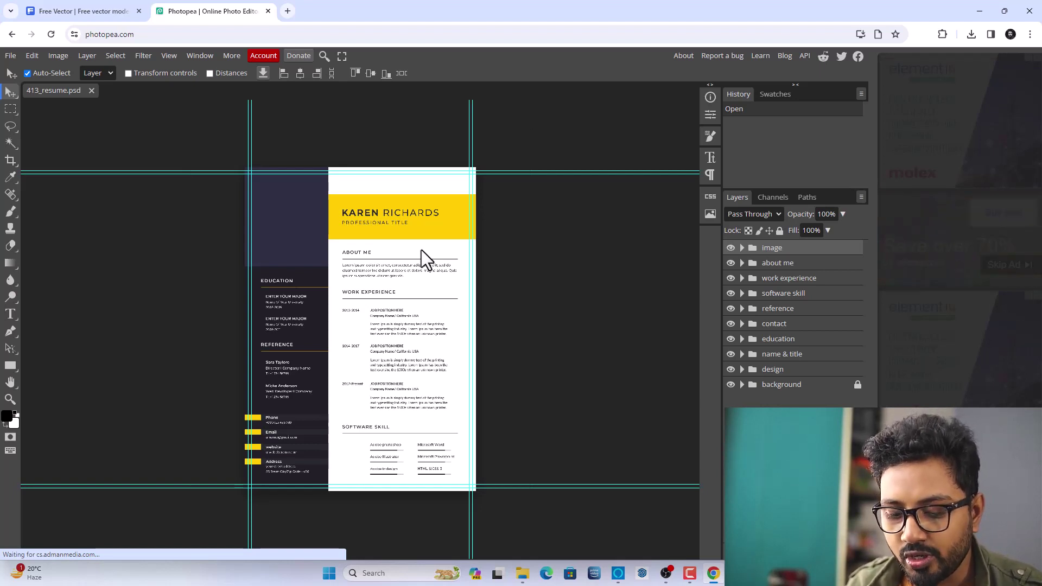
- Zoom into the résumé and pan until the yellow name header is centred
key(alt)
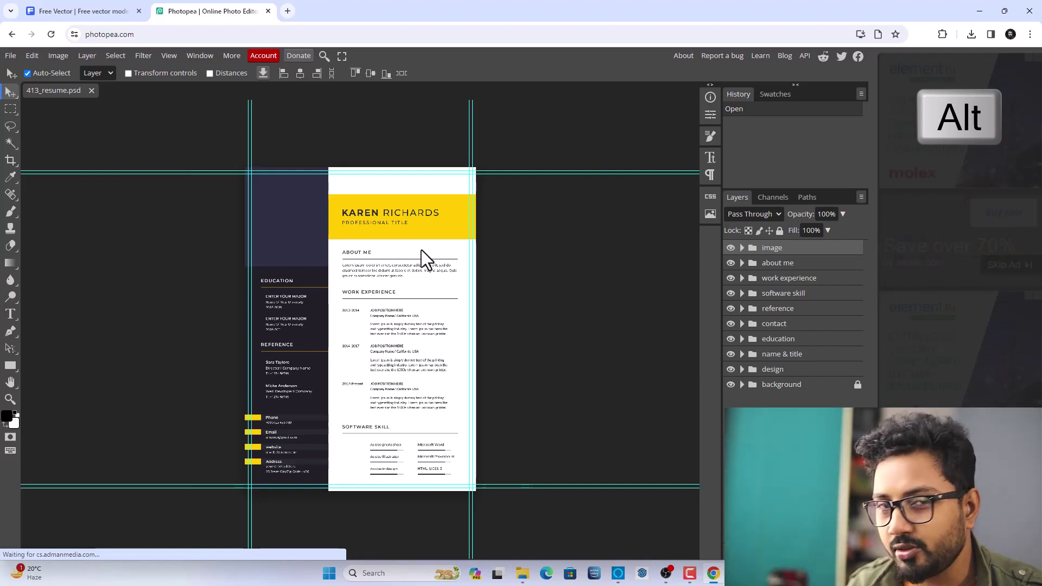
scroll(421, 250, up, 1)
scroll(426, 278, up, 5)
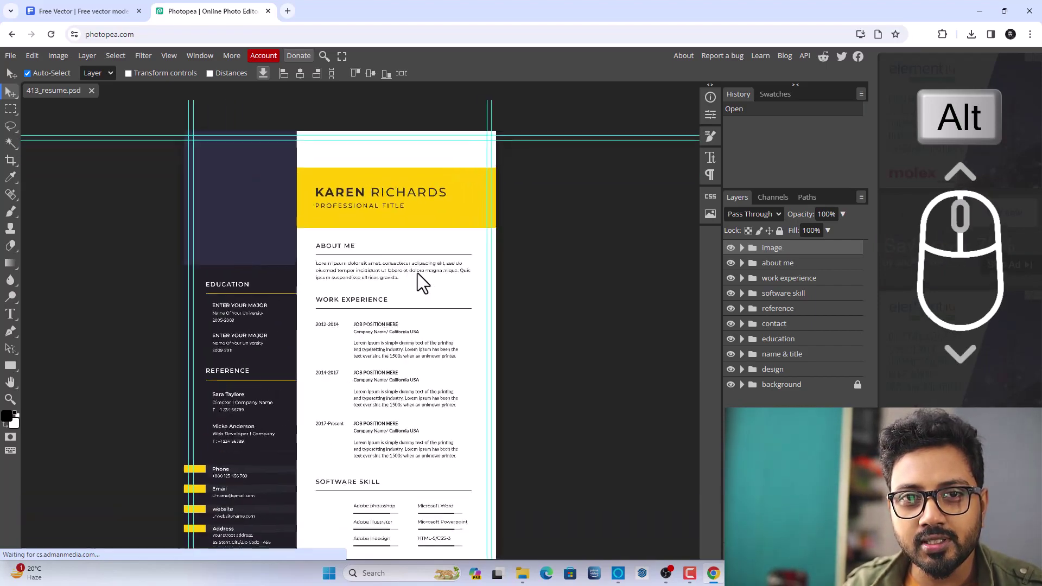
scroll(418, 271, down, 3)
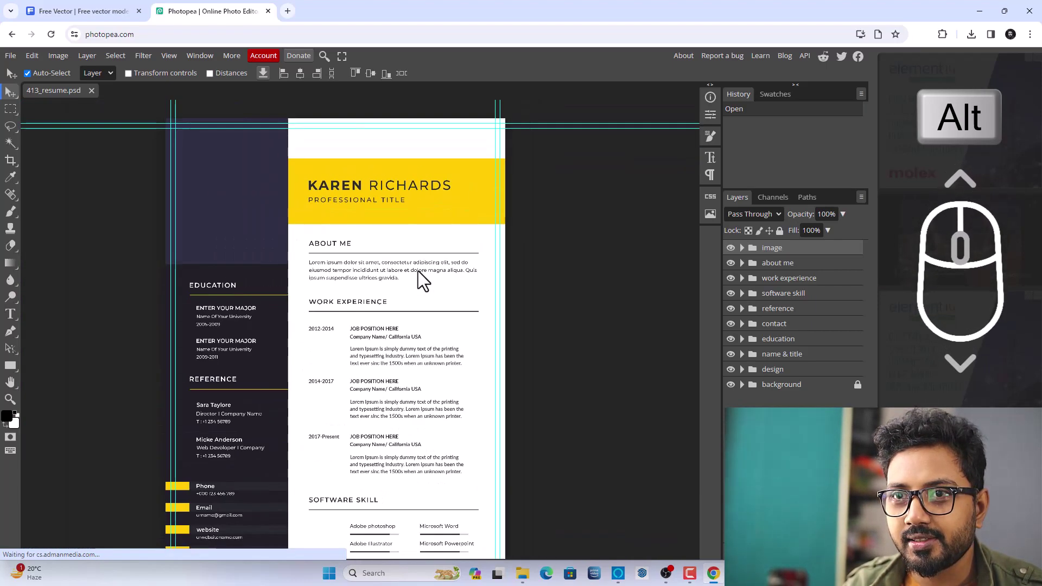
scroll(419, 269, up, 4)
scroll(419, 269, up, 1)
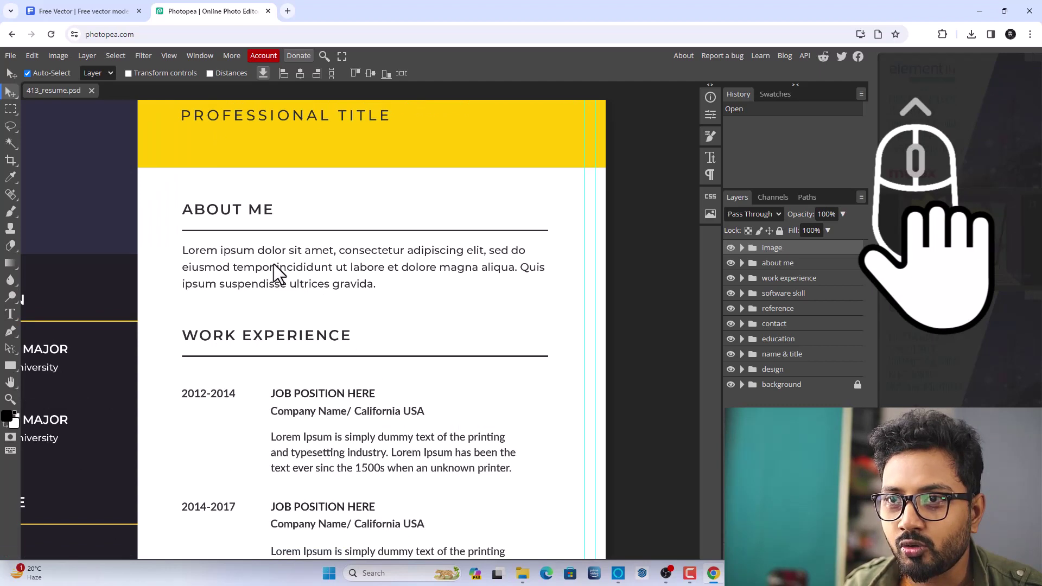
drag(277, 272, 446, 244)
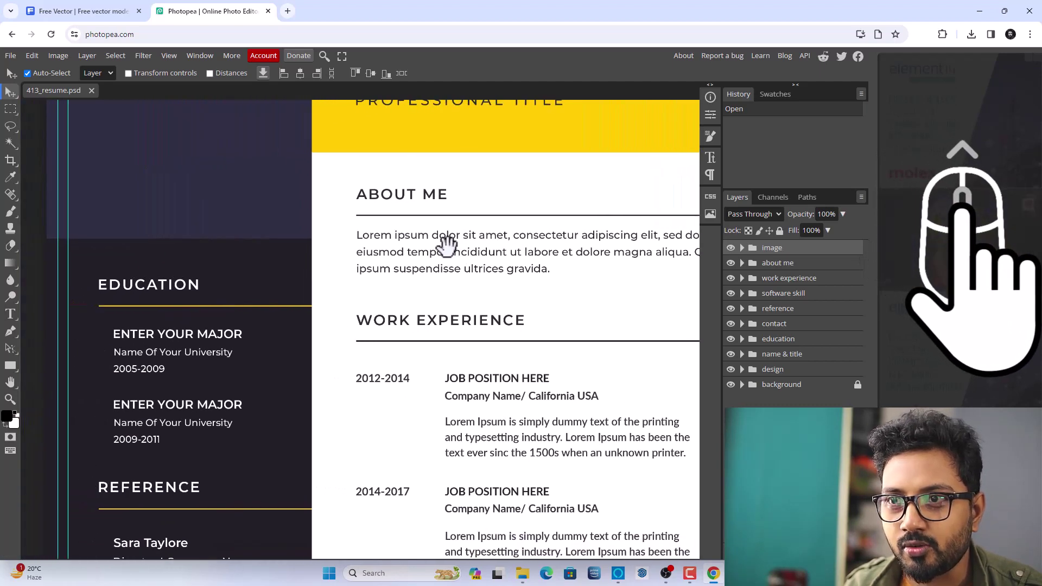
scroll(447, 249, down, 5)
scroll(448, 249, up, 5)
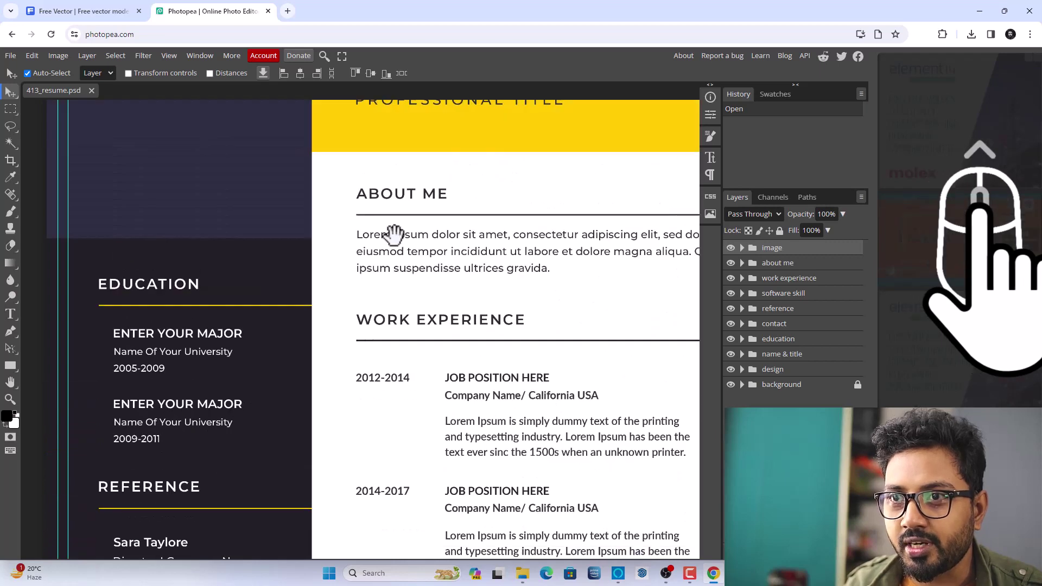
scroll(434, 271, down, 2)
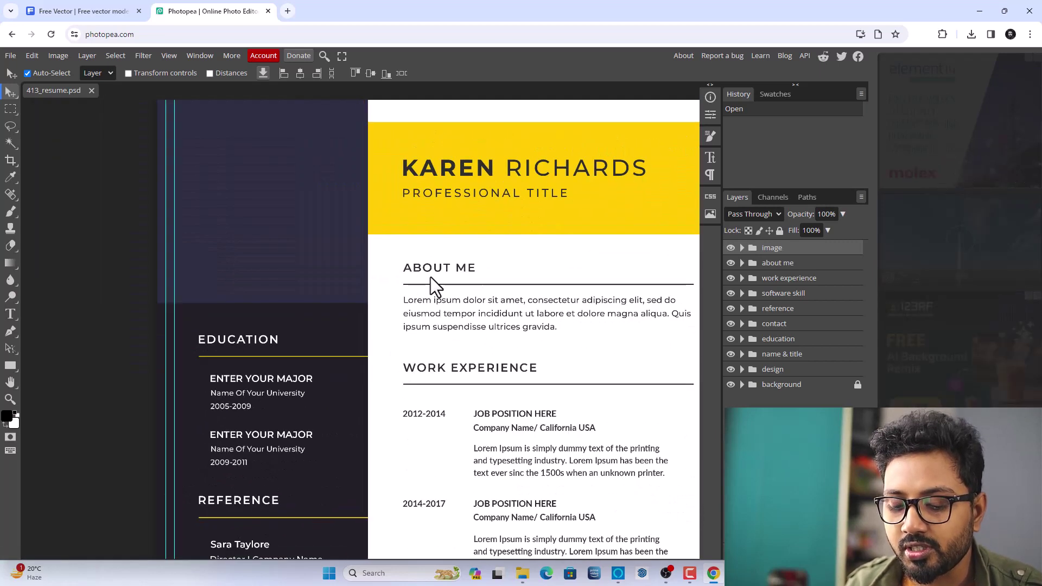
key(space)
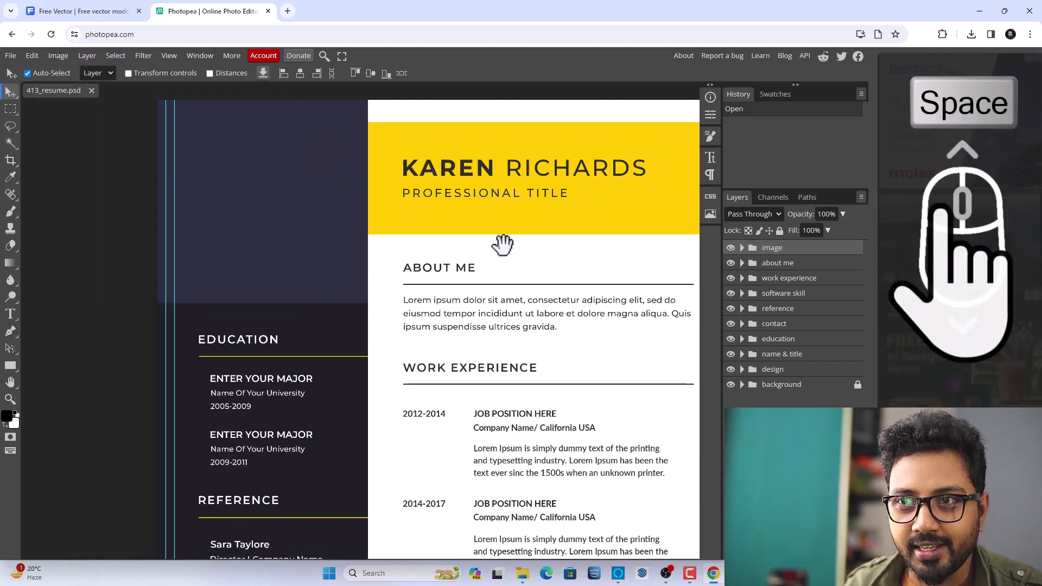
drag(458, 242, 390, 278)
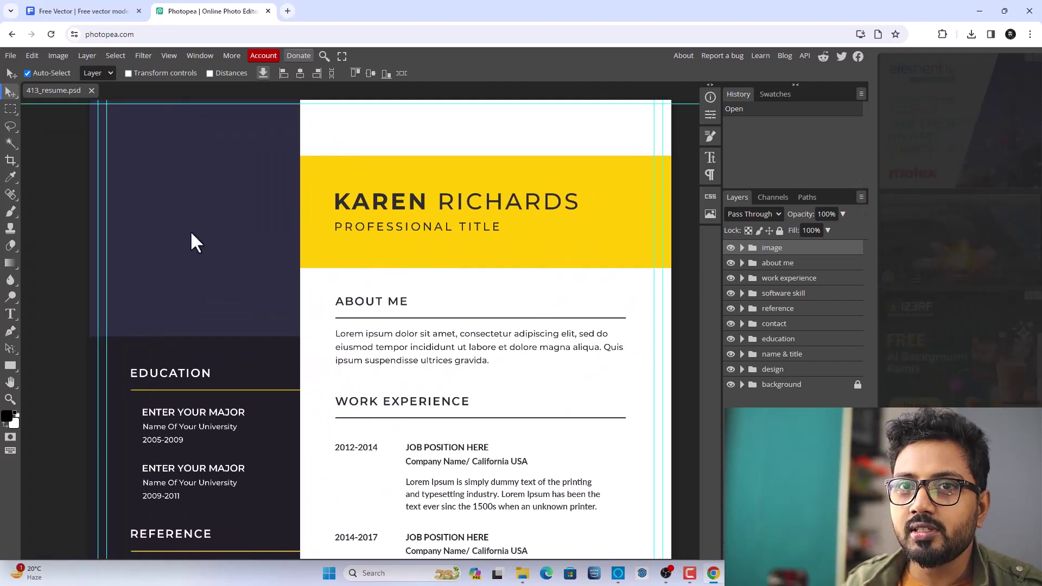
- Change the header's first name to SAM, keeping RICHARDS, and commit the edit
click(368, 206)
double_click(367, 205)
click(410, 205)
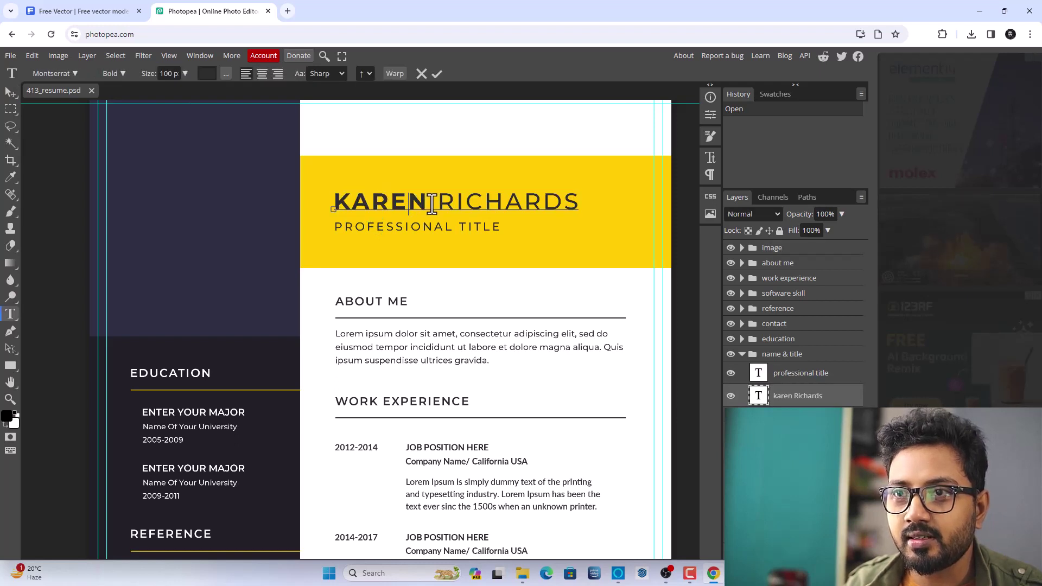
click(426, 202)
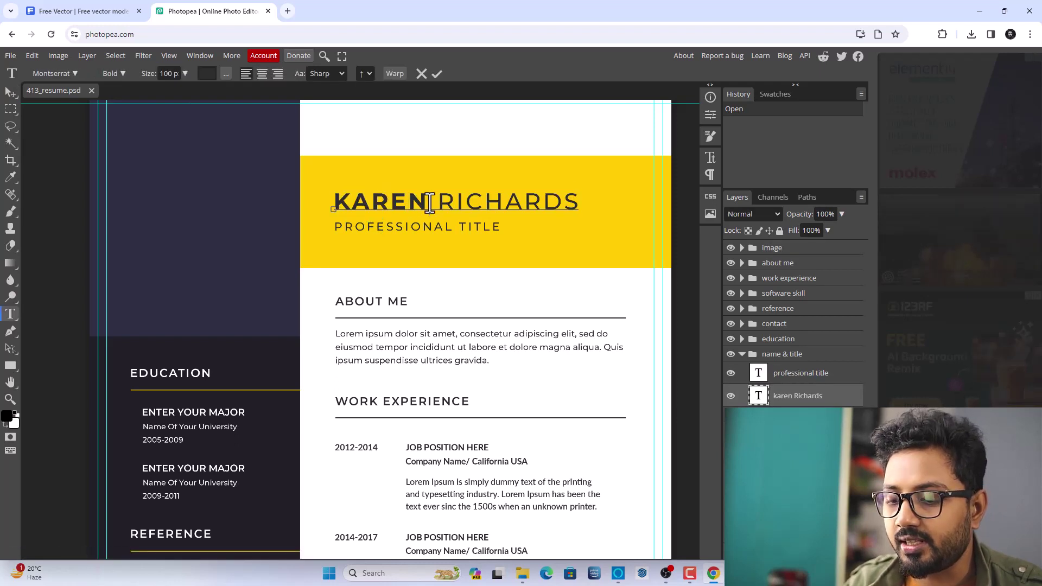
key(BackSpace)
key(BackSpace)
key(BackSpace)
key(BackSpace)
key(BackSpace)
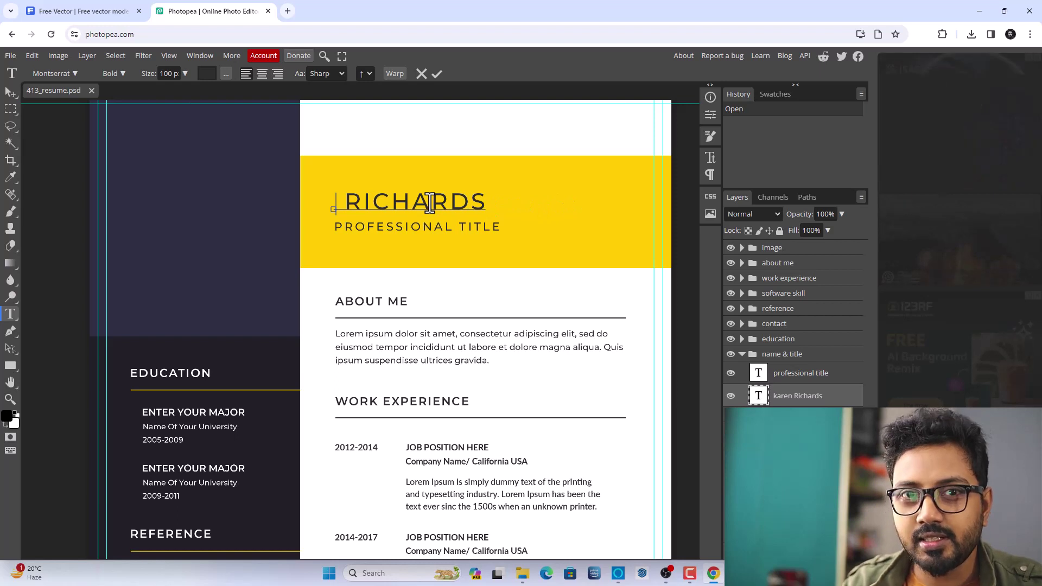
text(SAM)
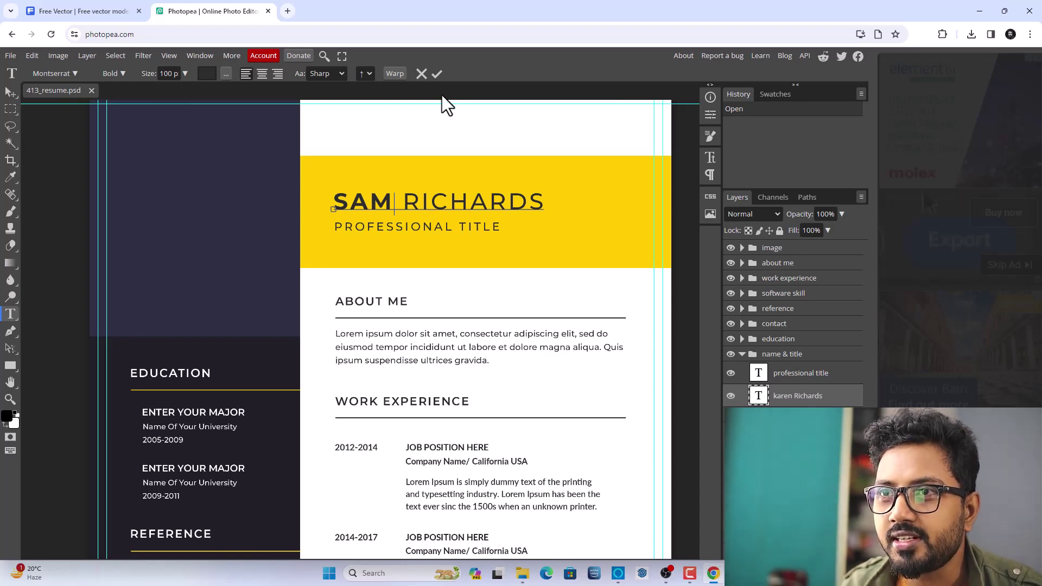
click(436, 74)
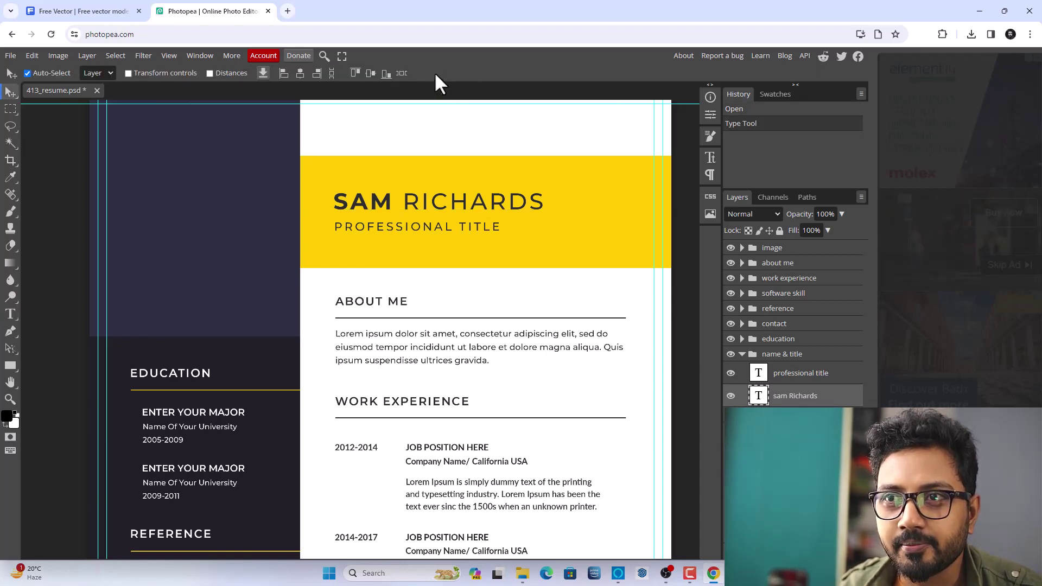
- Select the About Me paragraph text and commit it unchanged
scroll(413, 244, down, 2)
double_click(367, 234)
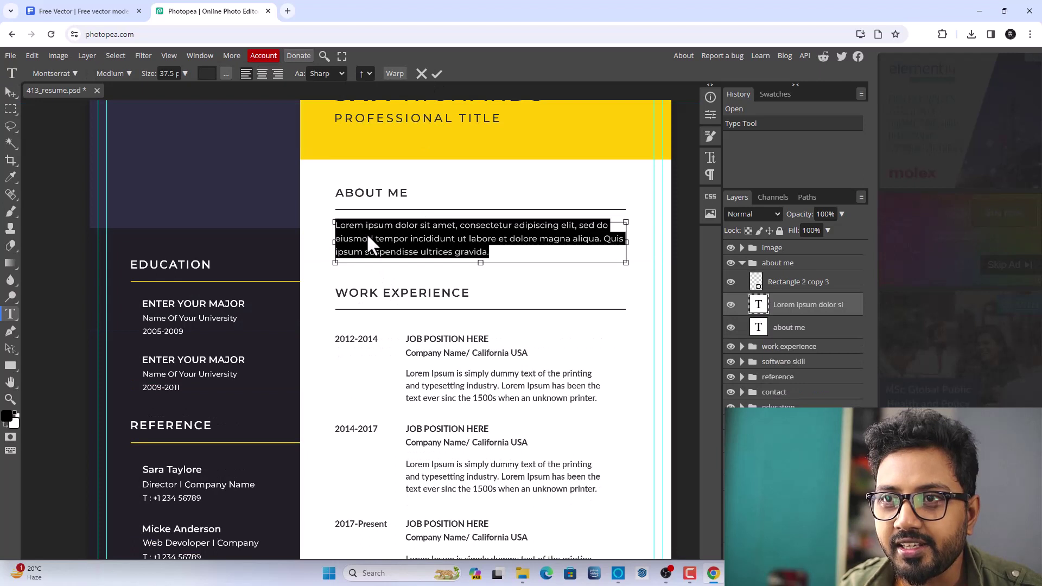
drag(489, 252, 332, 217)
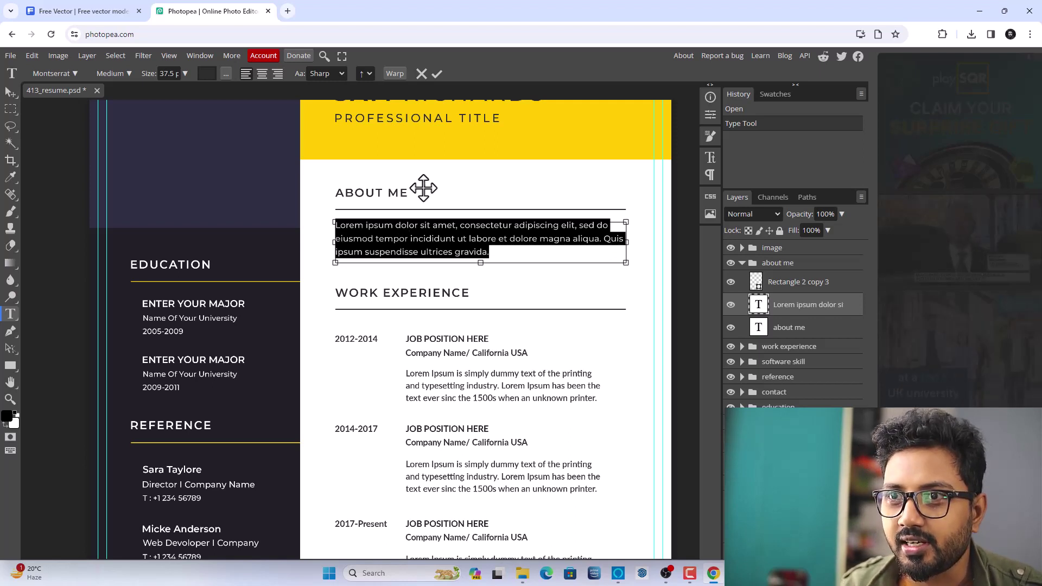
click(440, 74)
scroll(393, 185, up, 2)
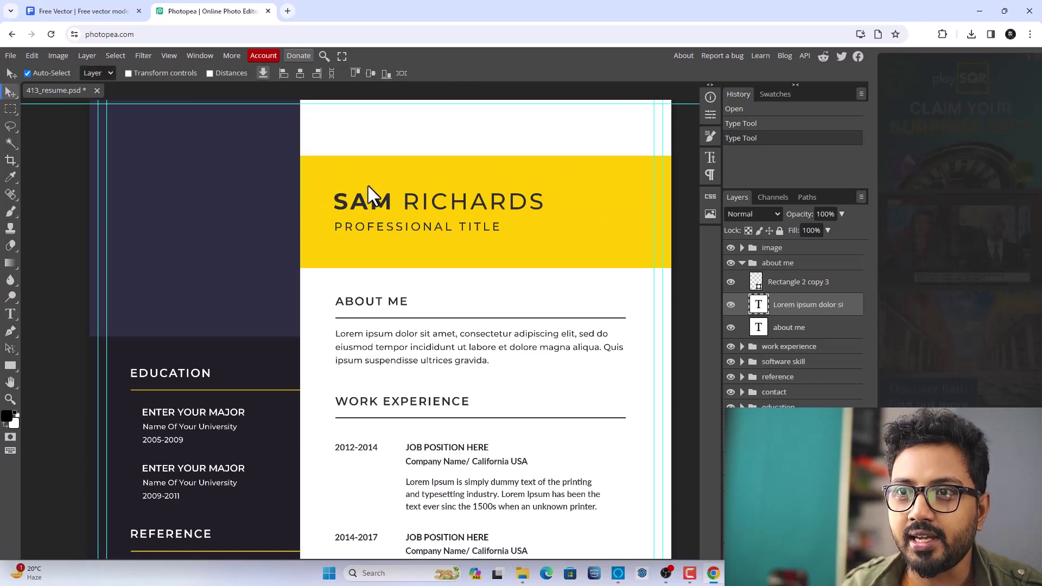
scroll(361, 299, up, 4)
scroll(354, 296, down, 3)
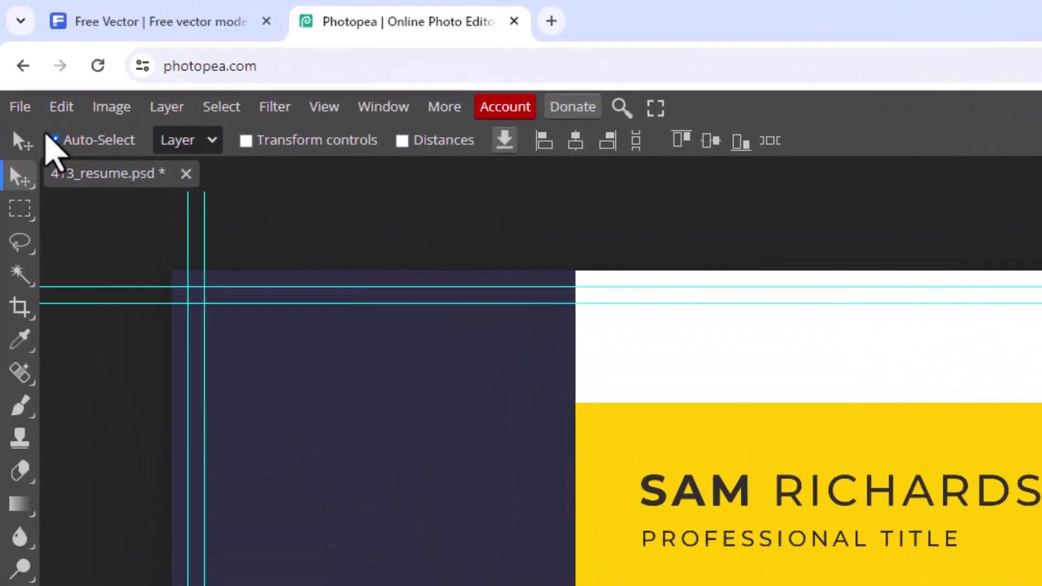
- Place Cool-look-boy-image-for-whatsapp-dp-7 from the Desktop into the résumé via File > Open & Place
click(22, 108)
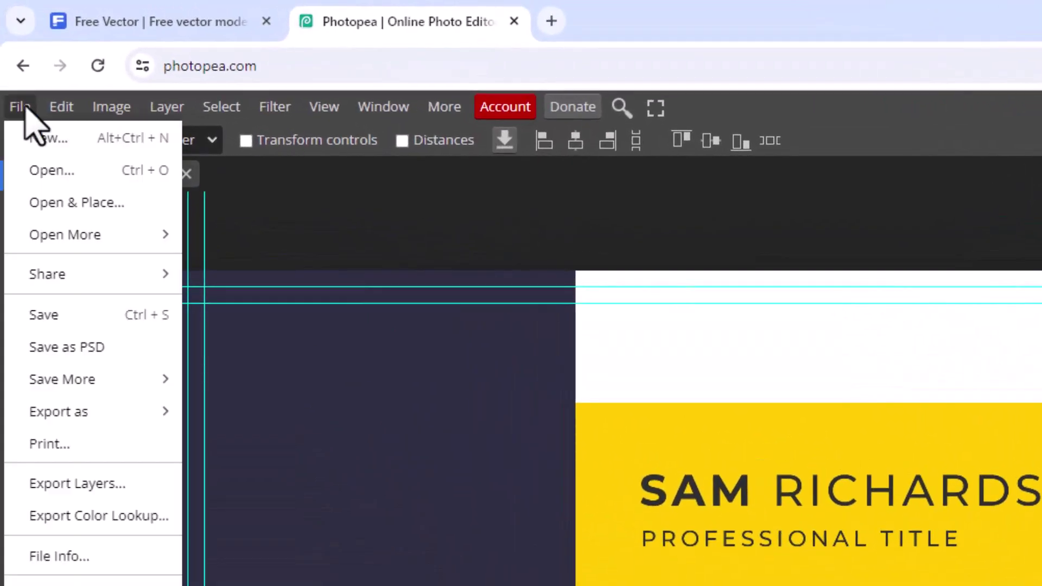
click(89, 205)
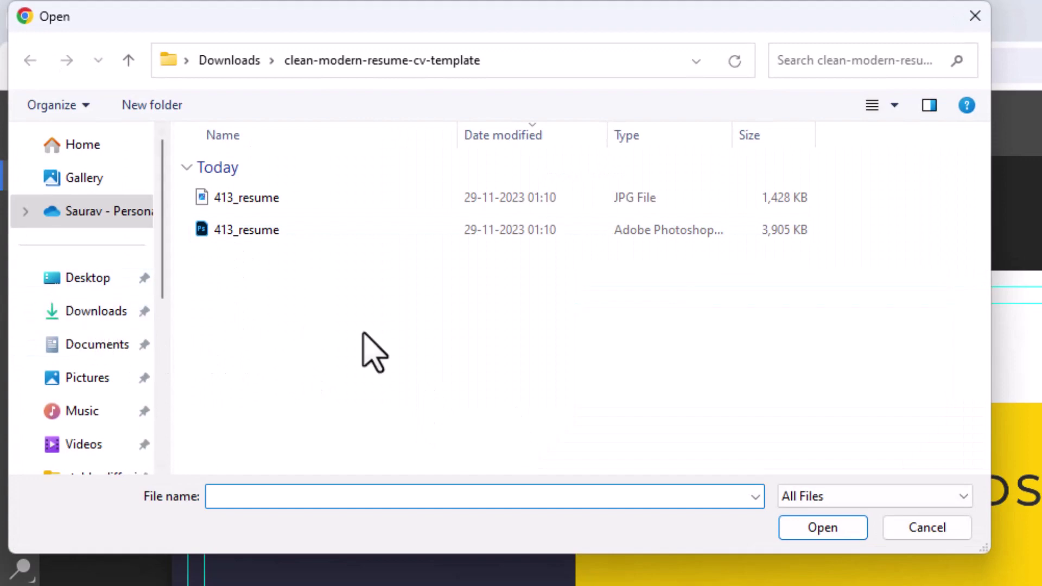
click(76, 278)
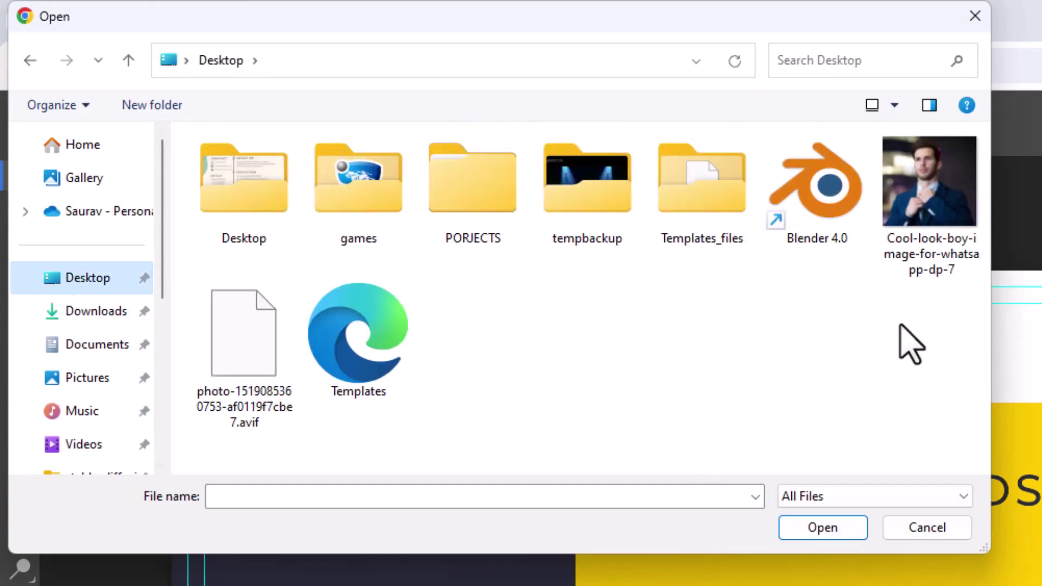
click(930, 218)
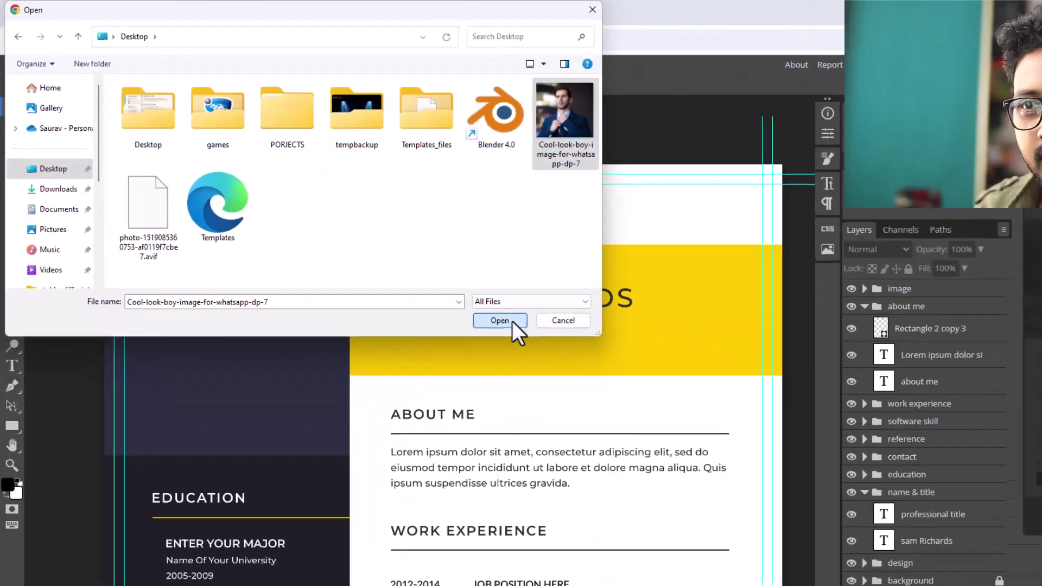
click(499, 320)
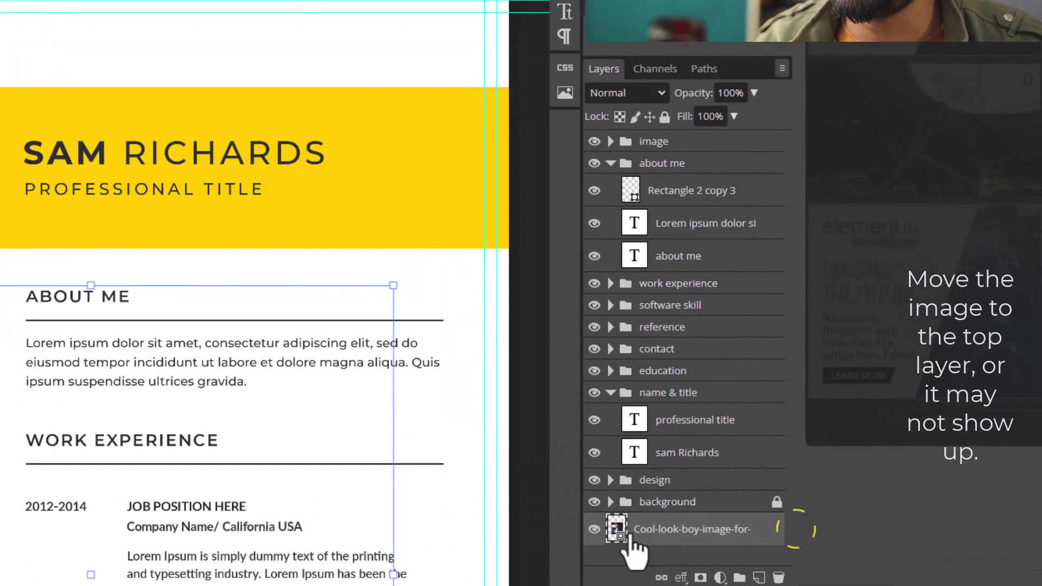
- Move the photo layer to the top of the stack and drag the photo onto the page's top edge
drag(667, 527, 659, 141)
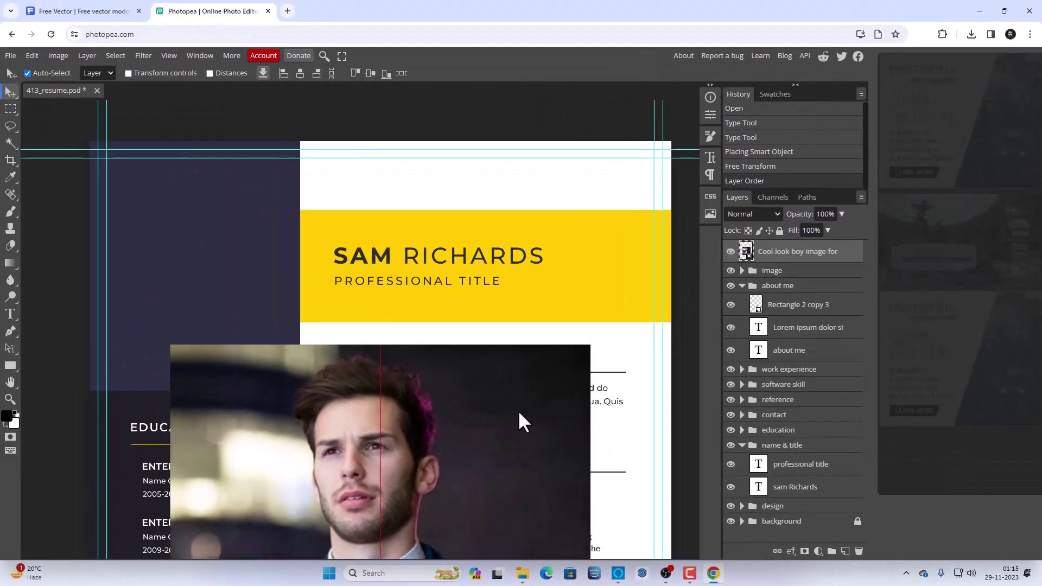
drag(520, 413, 462, 253)
drag(463, 297, 493, 341)
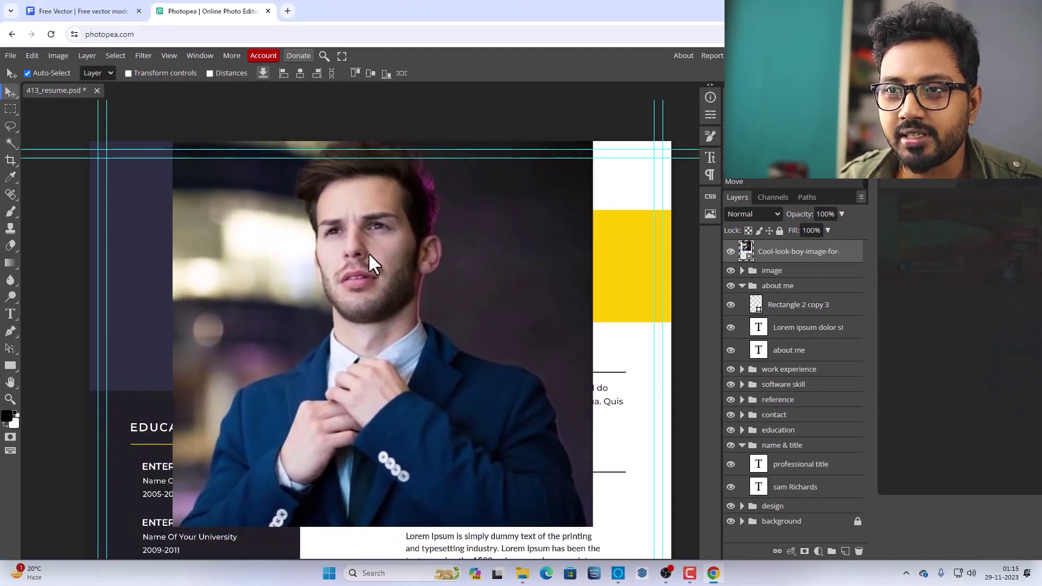
- Free-transform the photo to about 258% and position it at the page's top-left
click(33, 56)
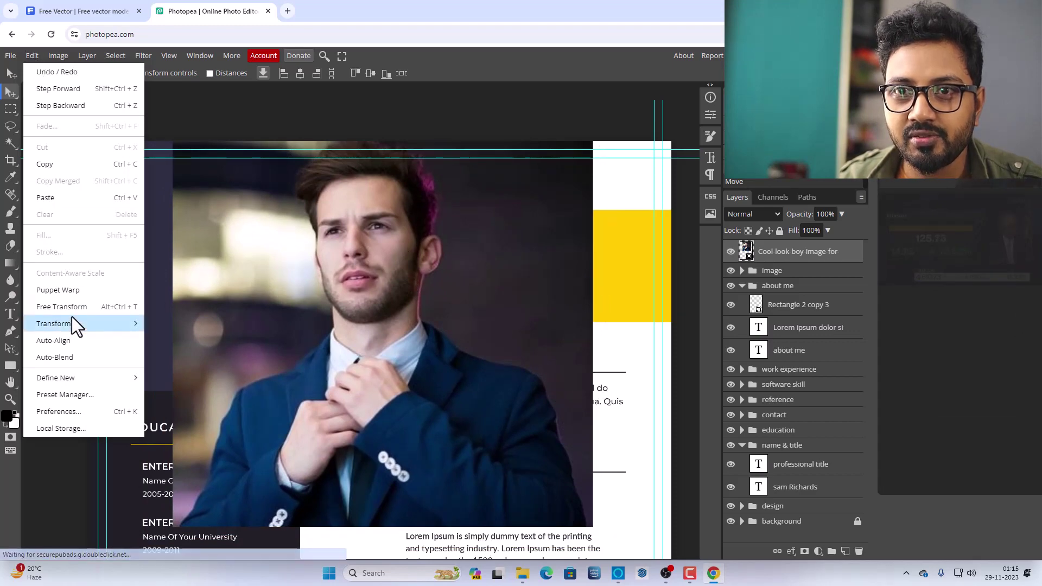
click(62, 307)
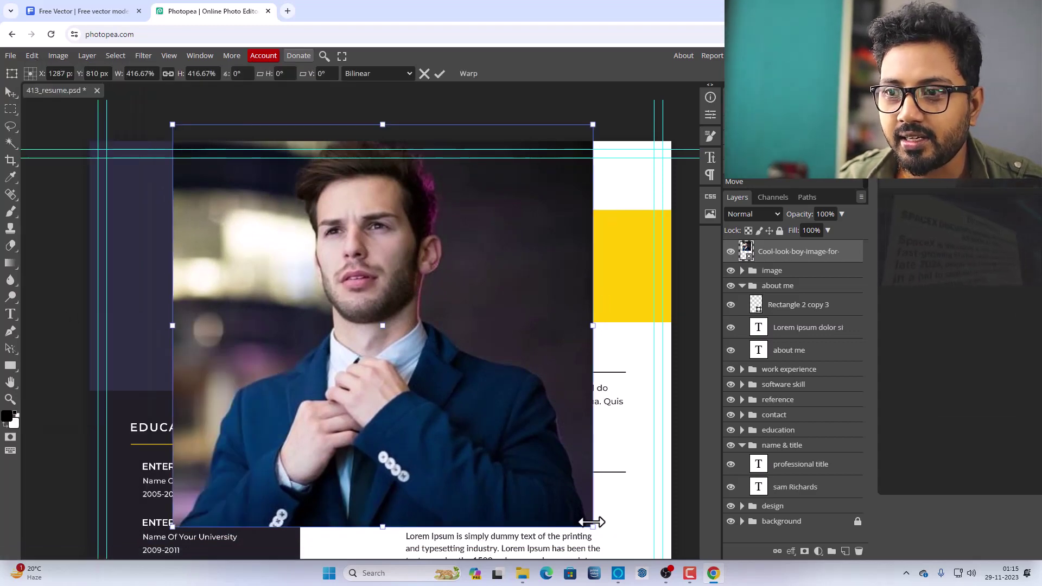
drag(592, 531, 442, 398)
drag(376, 397, 488, 339)
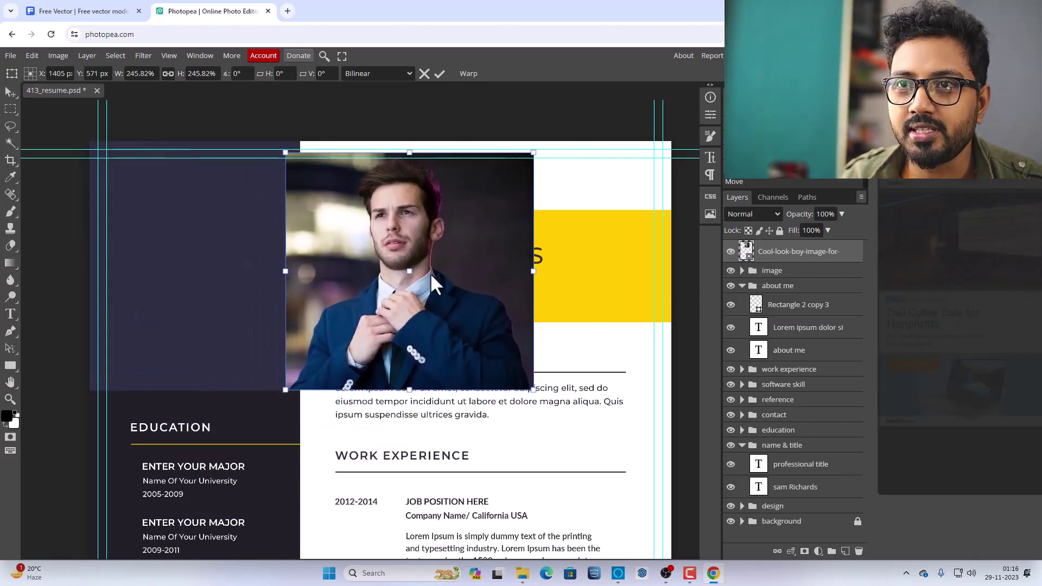
drag(282, 162, 275, 142)
drag(371, 206, 188, 204)
key(Escape)
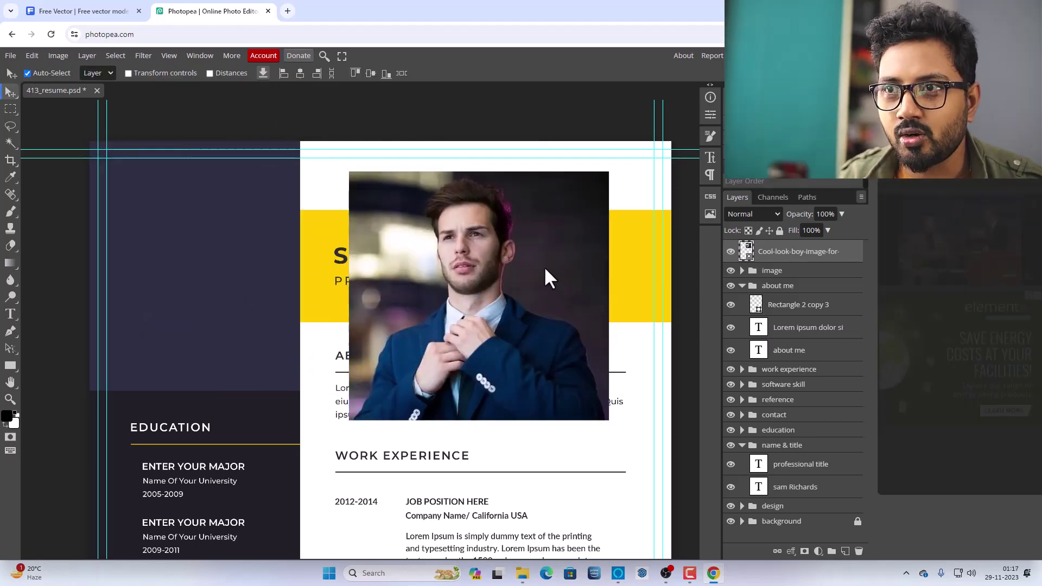
drag(543, 266, 553, 237)
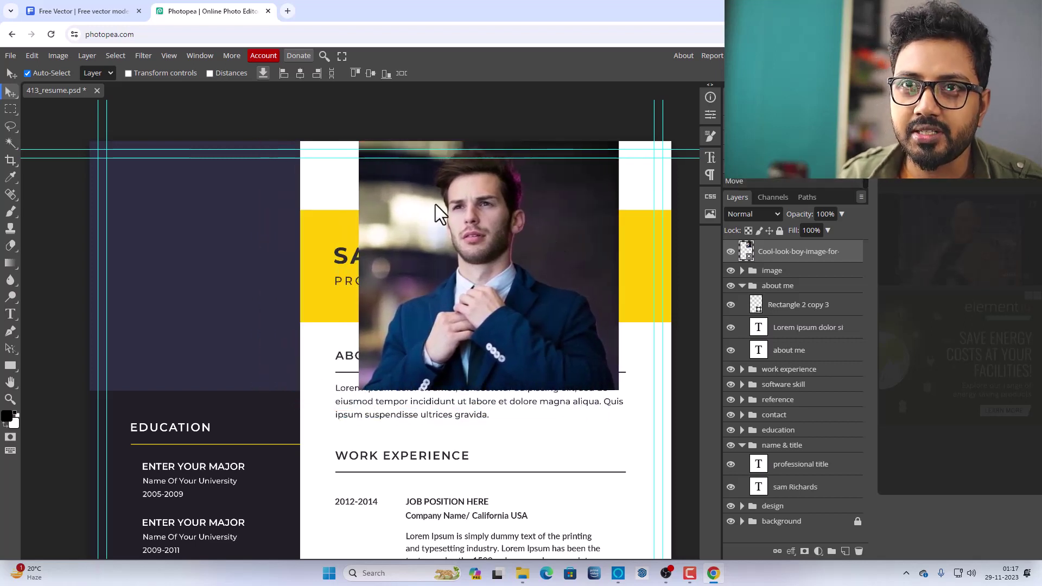
- Mask the photo to a rectangle the width of the dark left column and move it into that column's top
click(9, 111)
click(44, 109)
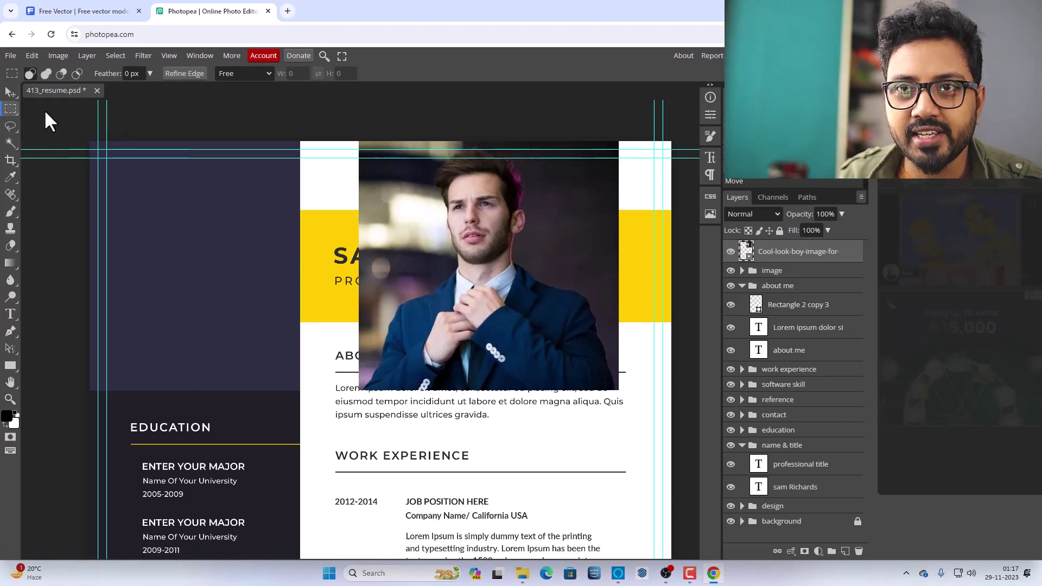
drag(89, 141, 300, 391)
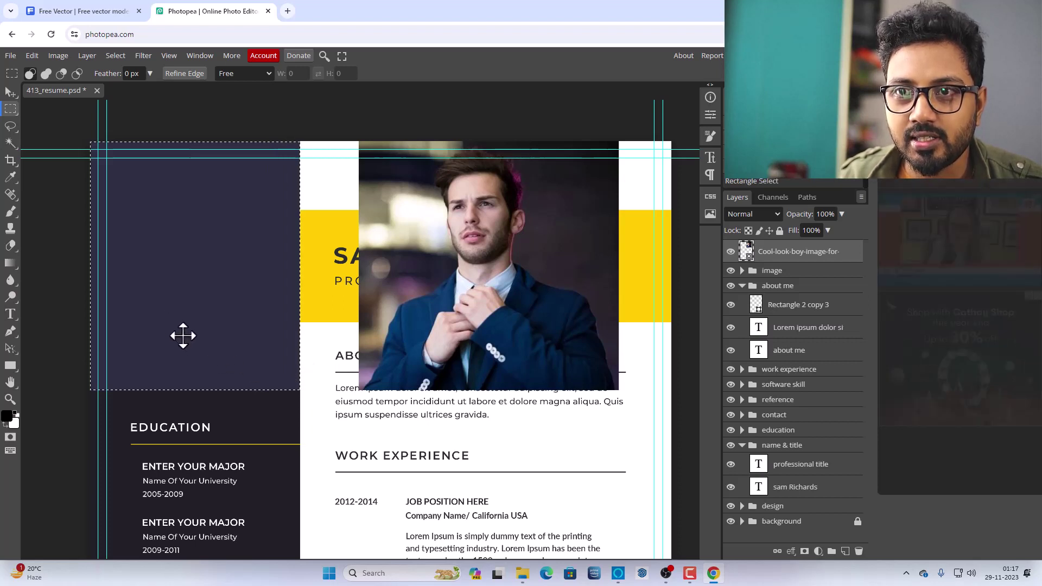
drag(138, 300, 425, 301)
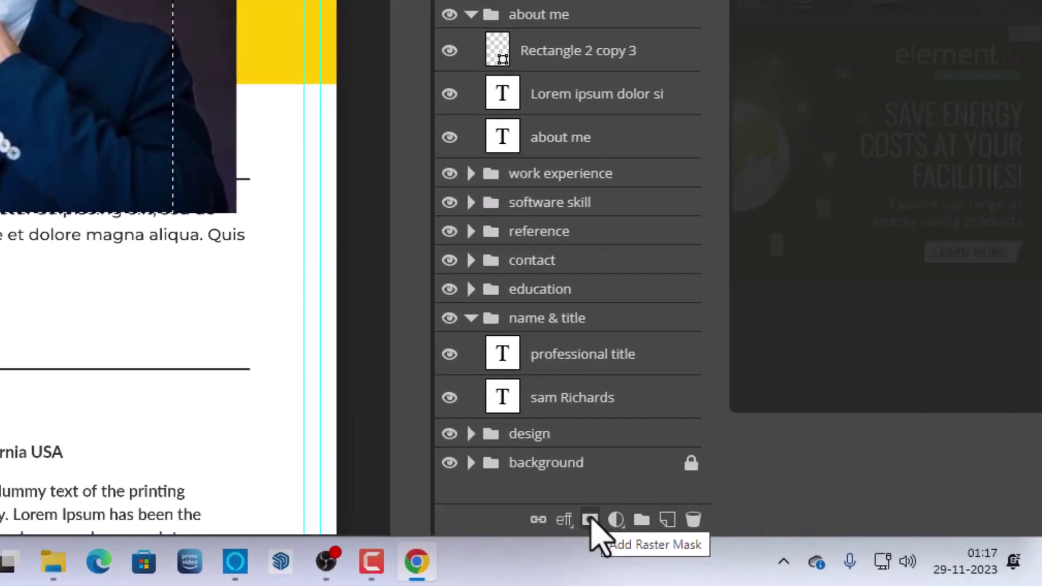
click(590, 520)
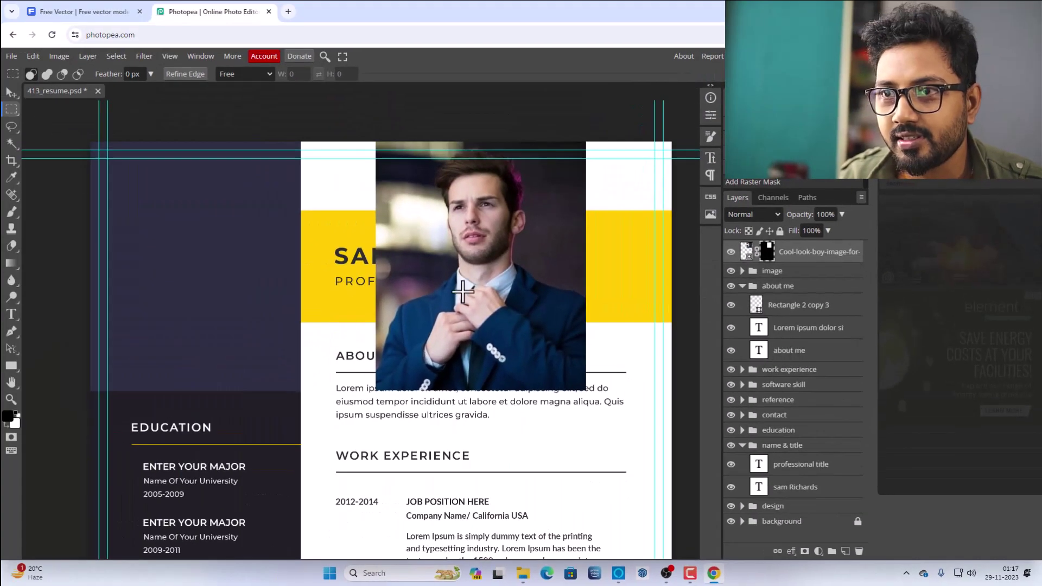
click(9, 91)
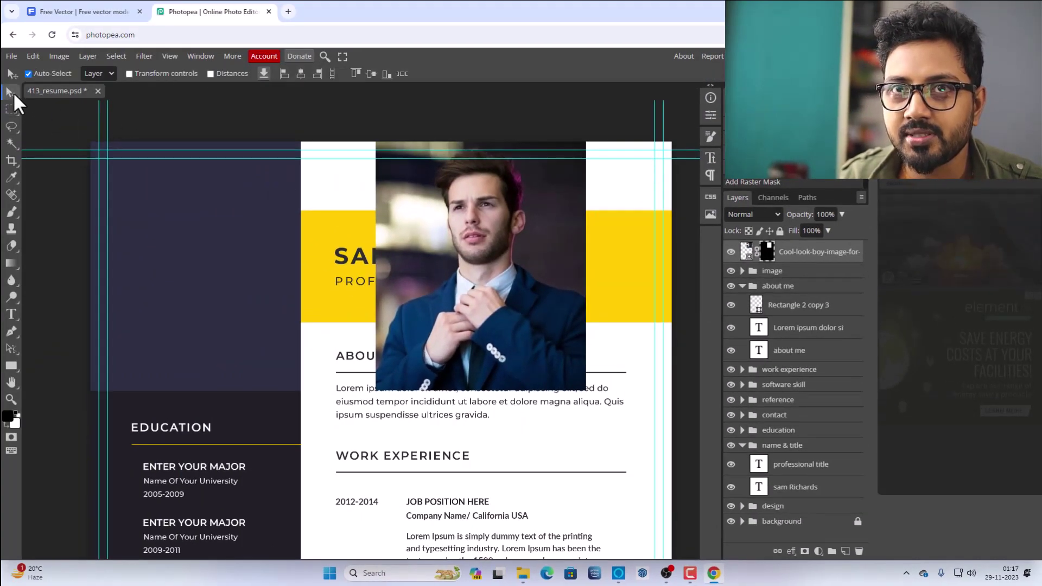
drag(370, 186, 149, 202)
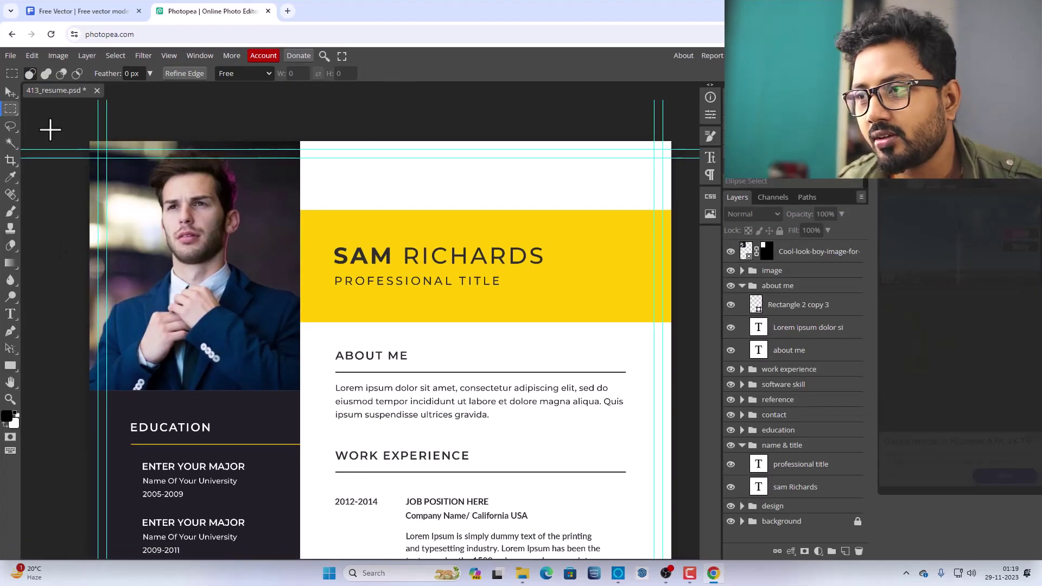
right_click(10, 109)
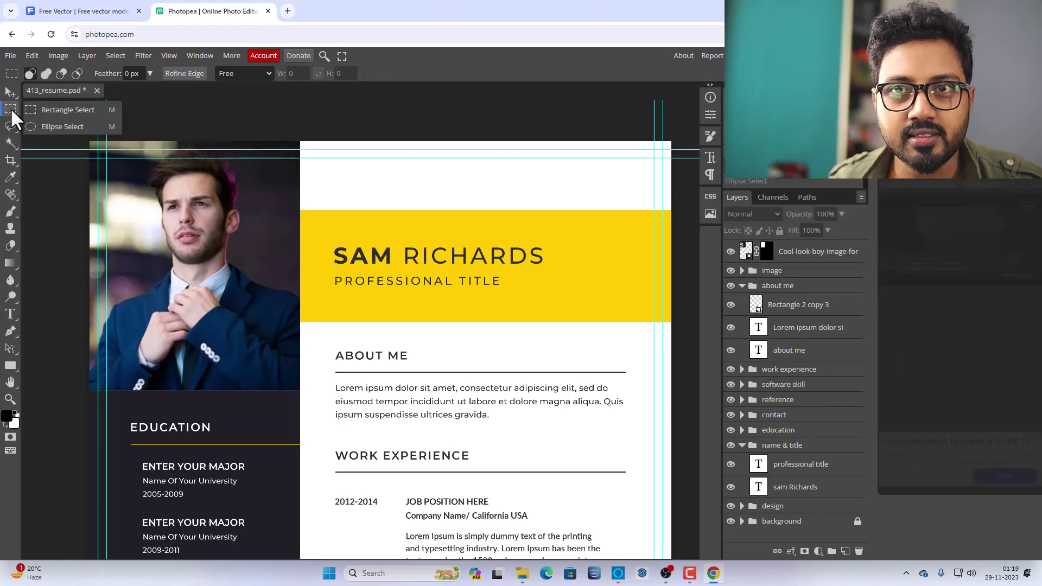
click(64, 126)
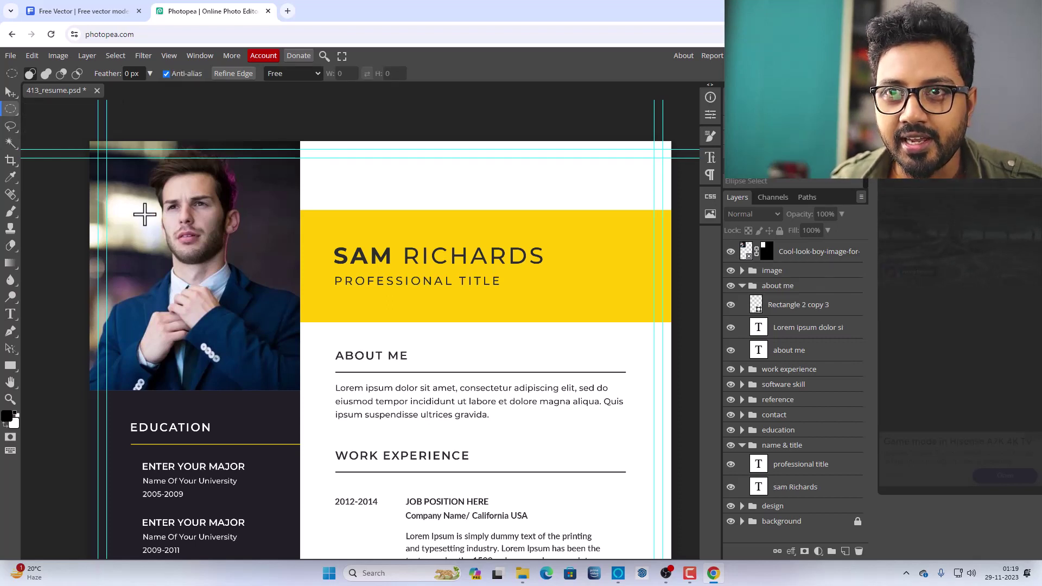
drag(132, 205, 302, 437)
drag(257, 332, 243, 312)
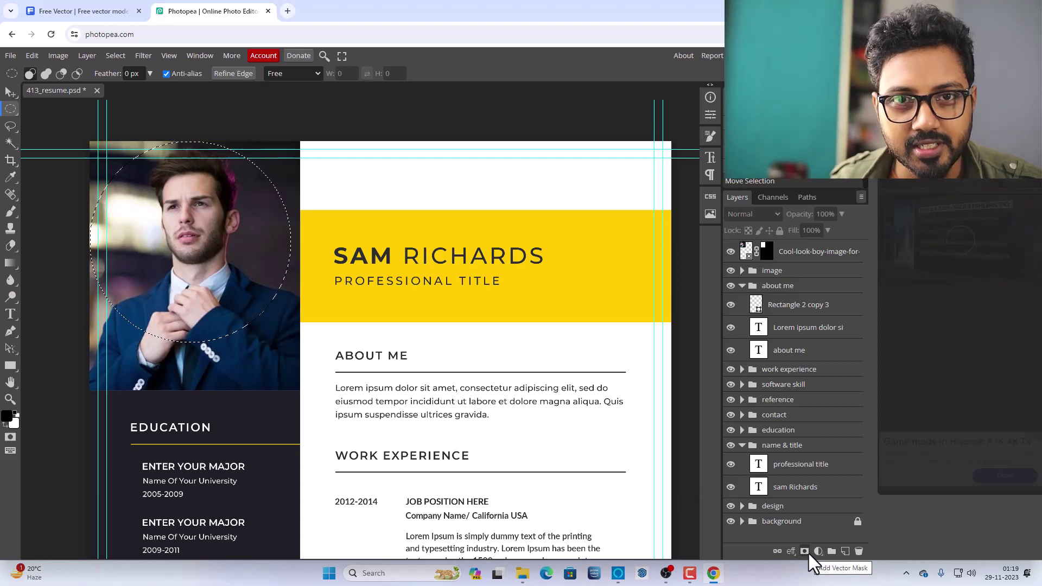
key(ctrl+d)
key(v)
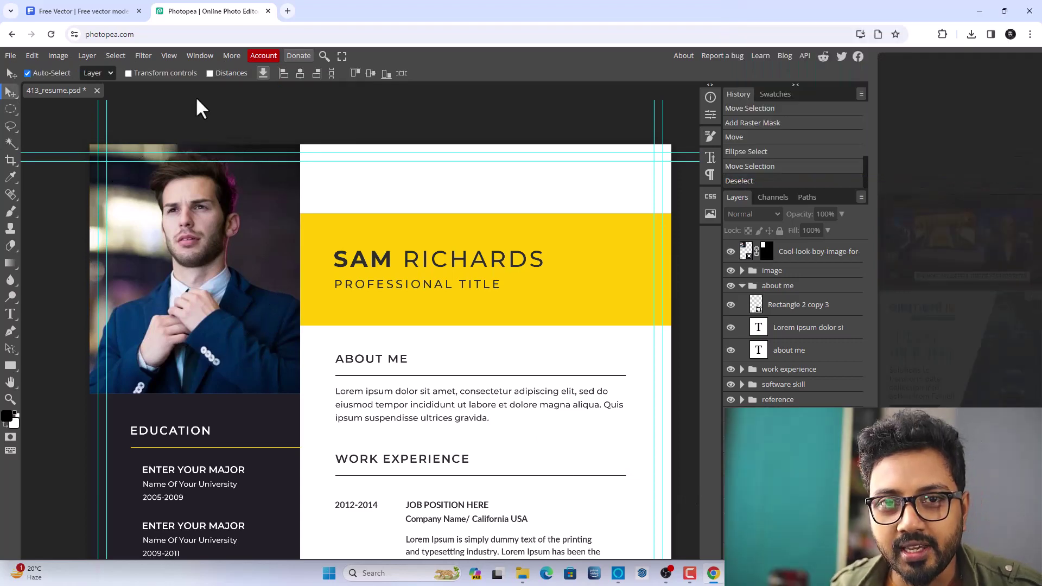
- Back on Freepik, browse resume templates for one with a round portrait frame
click(103, 10)
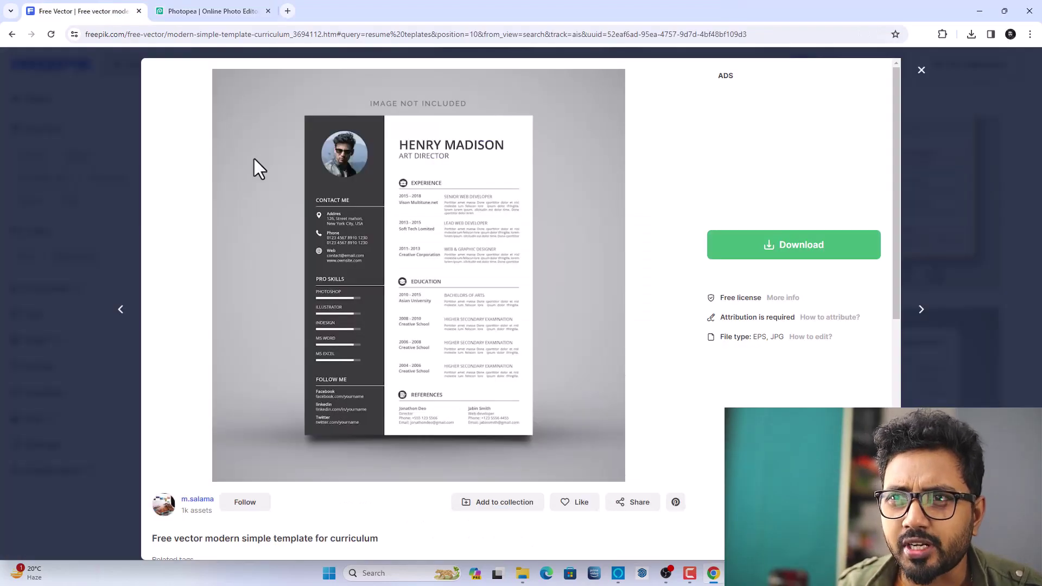
click(923, 138)
scroll(591, 200, down, 5)
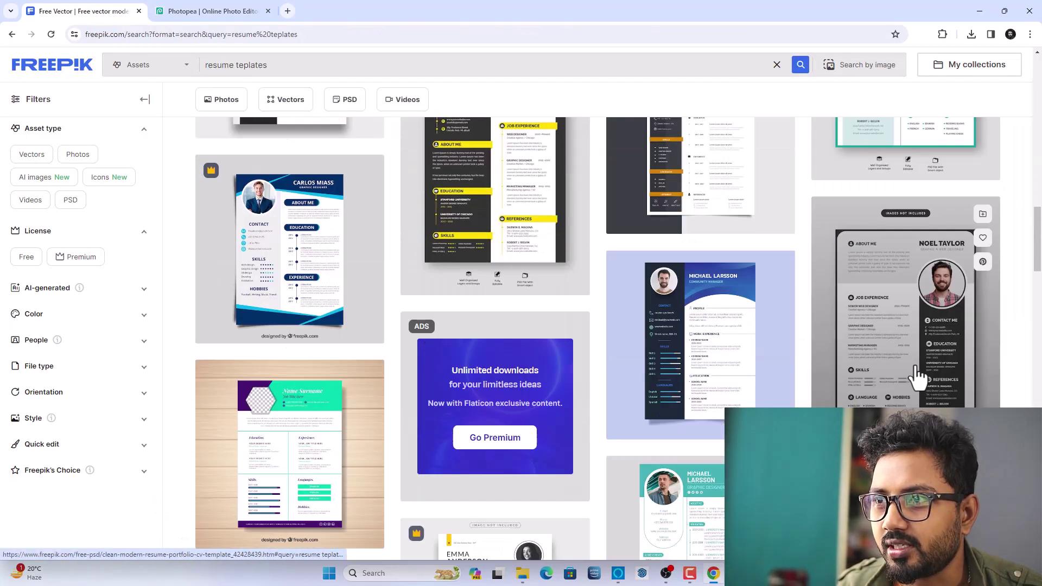
click(917, 374)
click(919, 170)
scroll(1016, 298, down, 10)
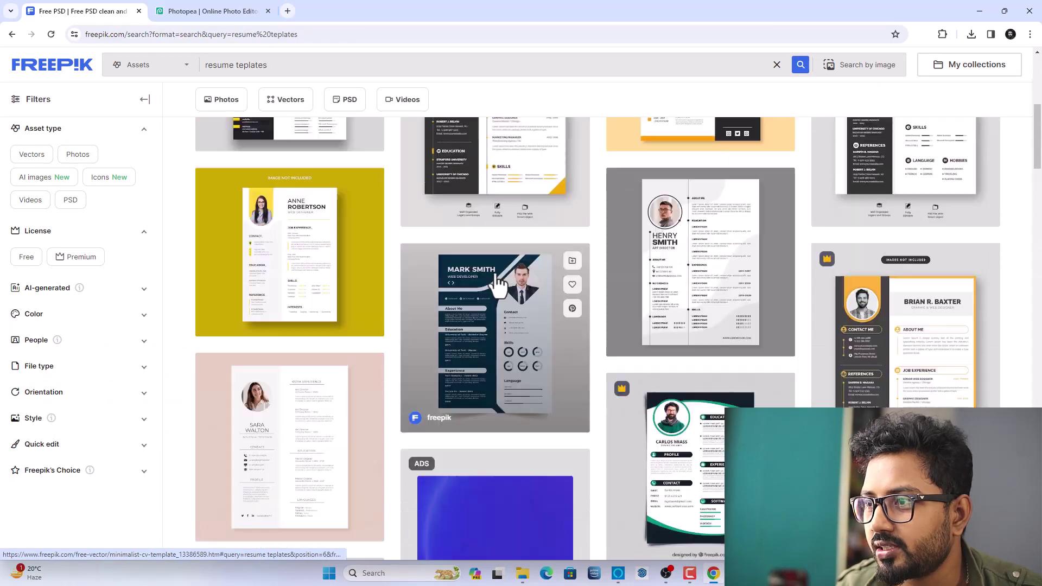
scroll(497, 283, up, 3)
- Download the clean modern resume PSD free and show its 8,047 KB zip in Downloads
click(876, 262)
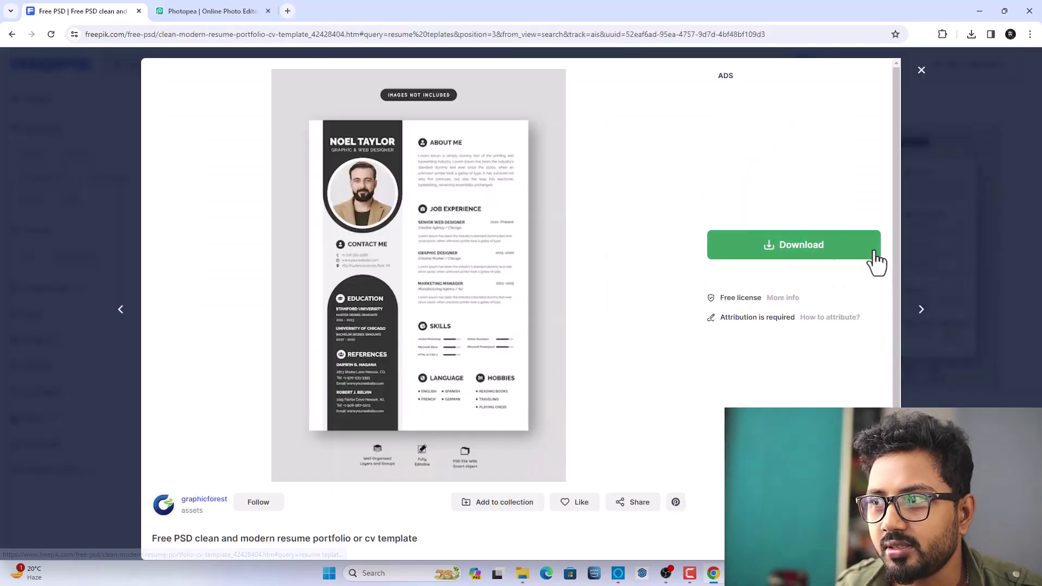
click(774, 254)
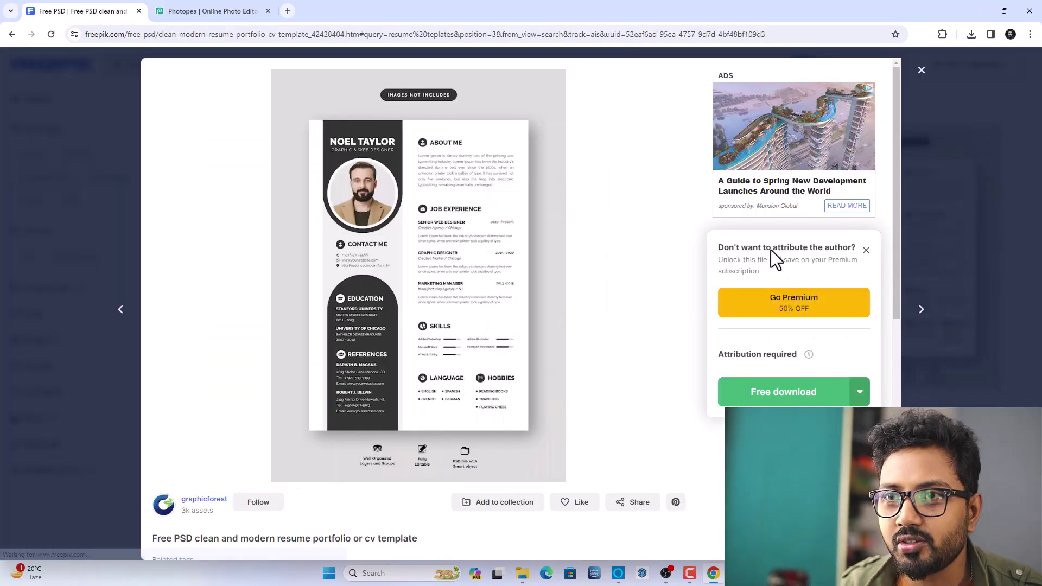
click(776, 379)
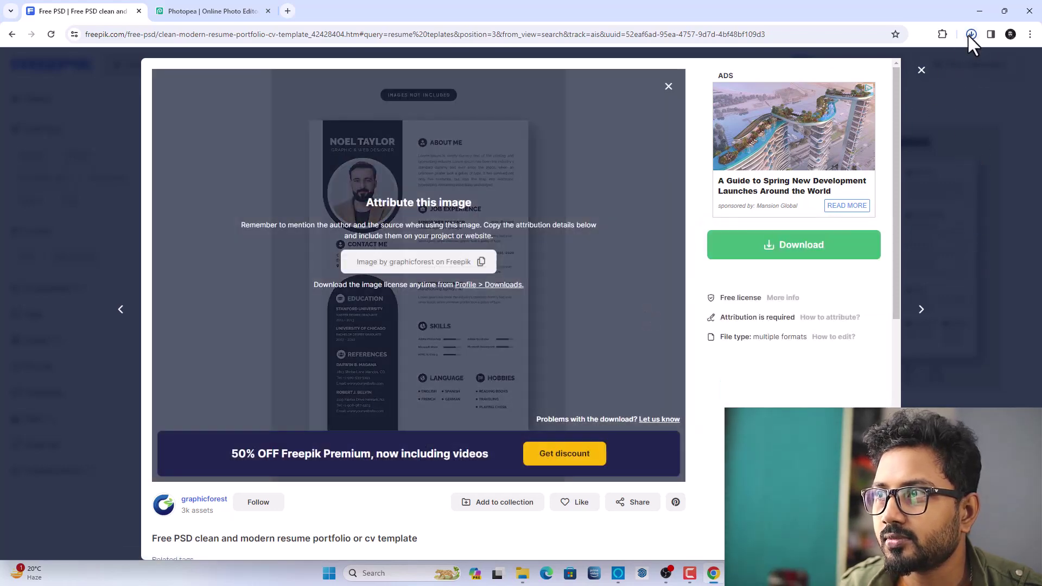
click(971, 34)
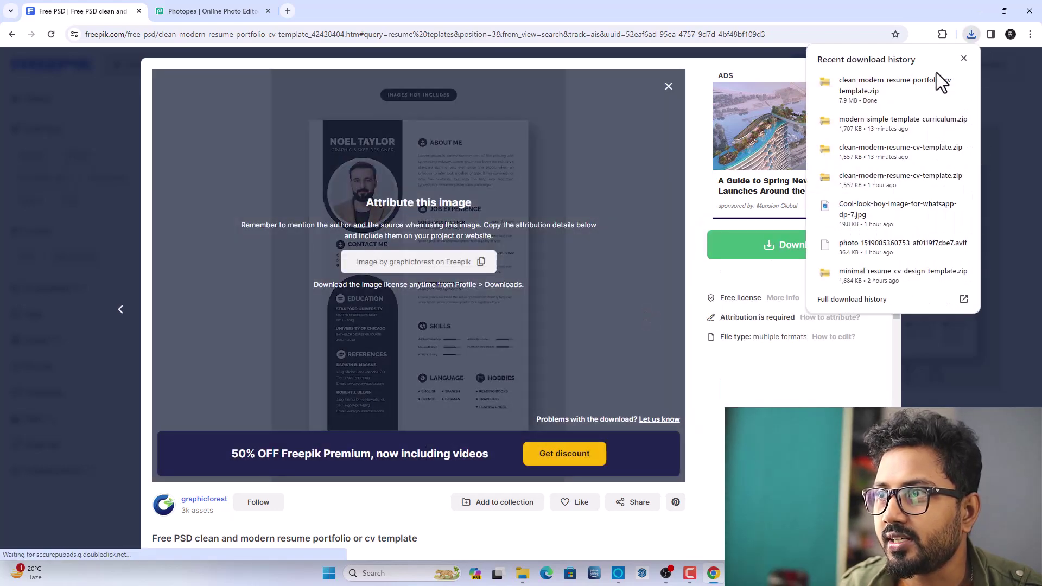
click(953, 85)
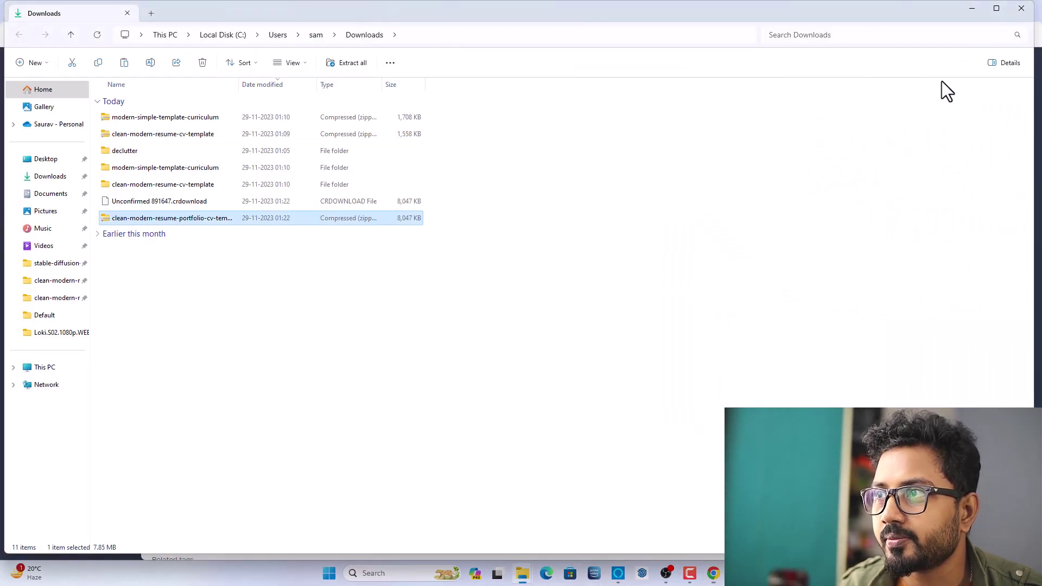
- Extract the downloaded resume template zip with Extract All
right_click(106, 219)
click(157, 326)
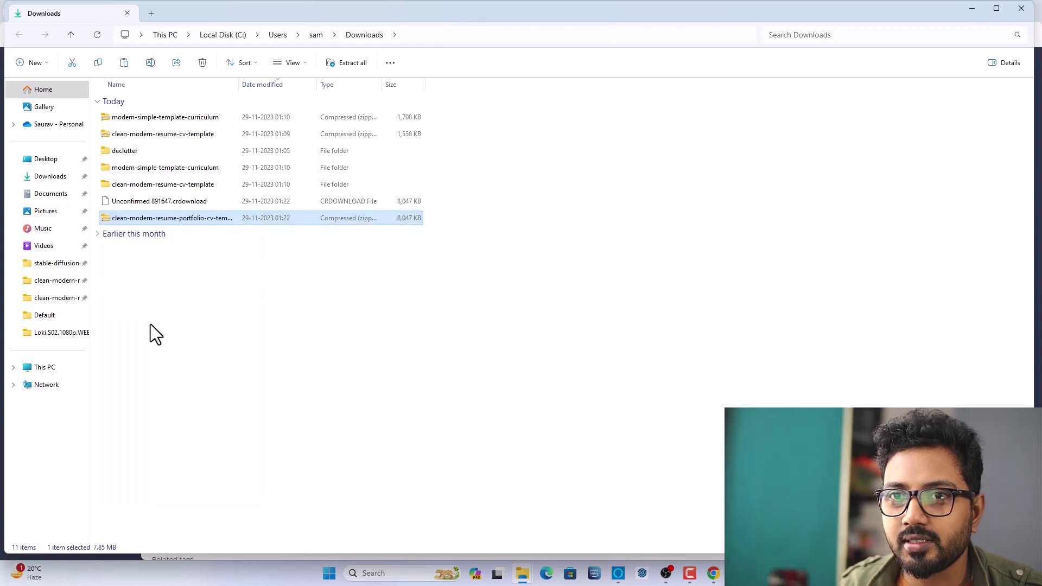
click(617, 390)
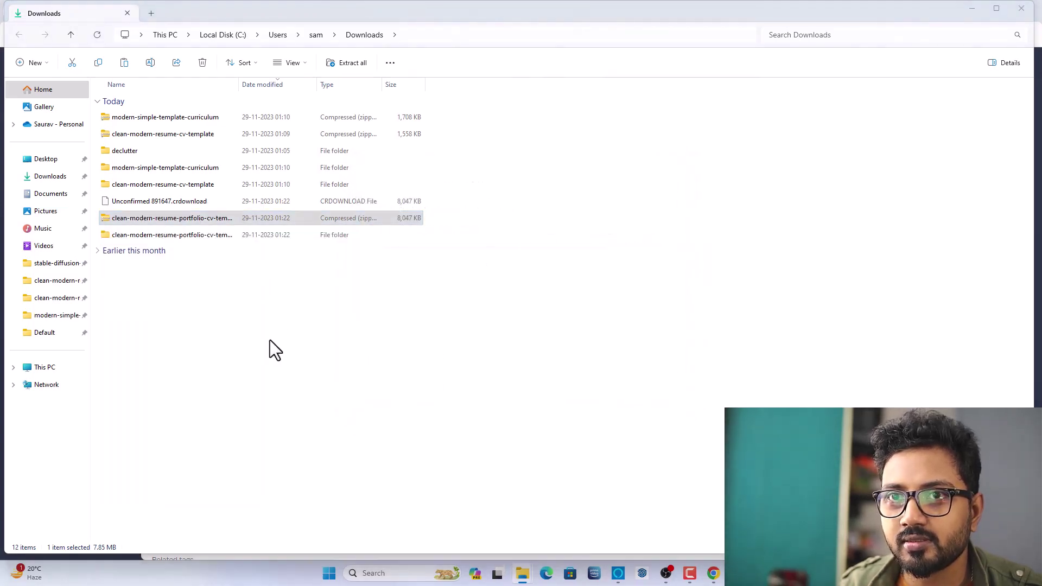
- Copy the extracted folder's path, close its window and minimize Downloads
click(393, 37)
key(ctrl+c)
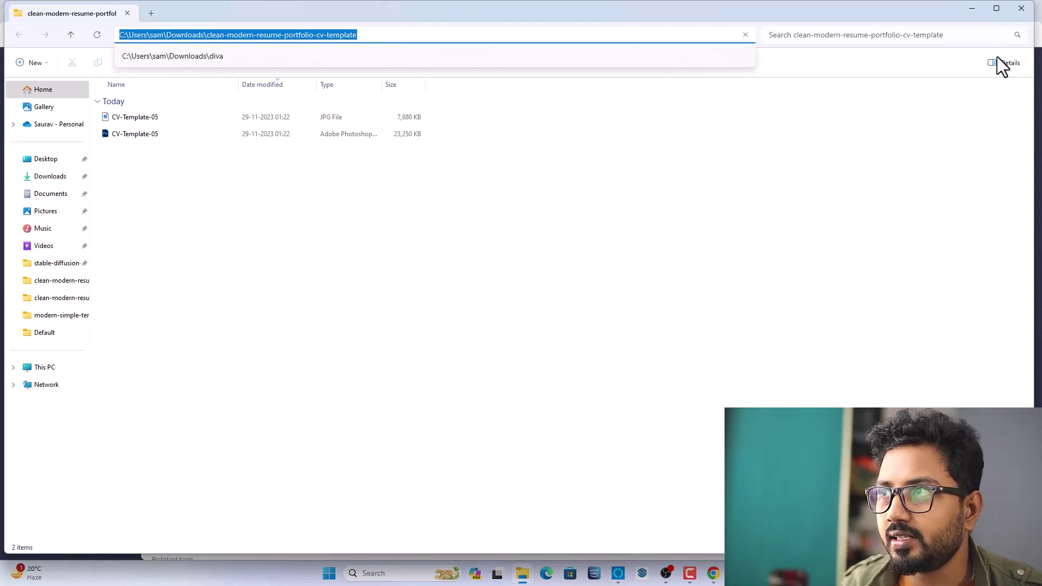
click(1020, 11)
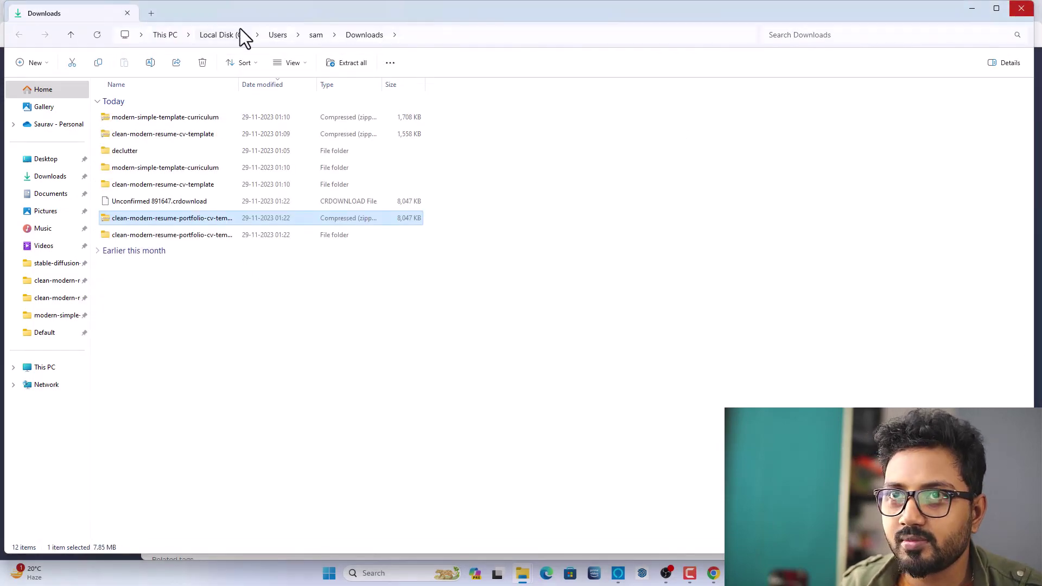
click(973, 8)
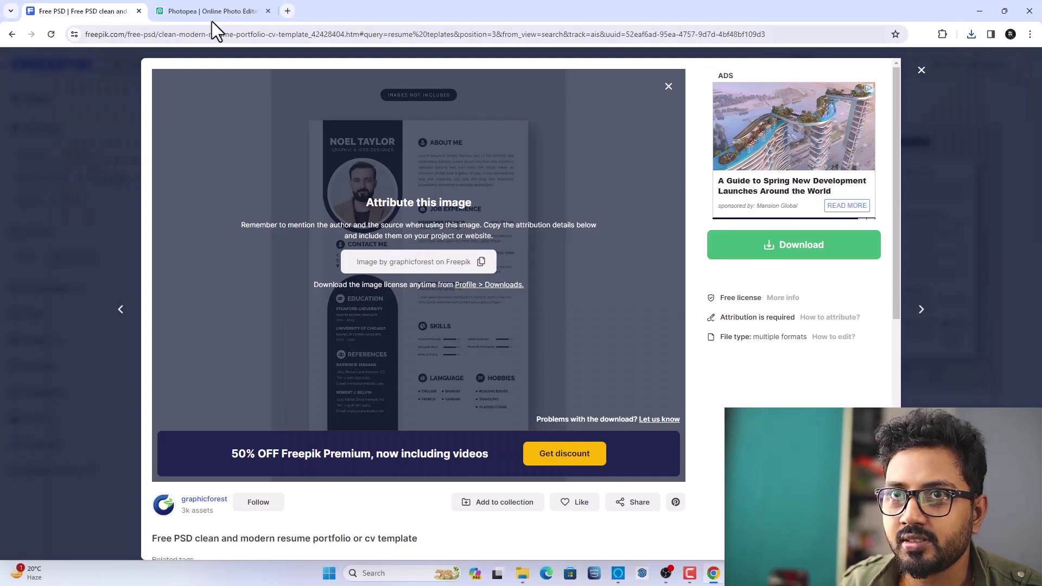
- Open CV-Template-05.psd in Photopea, using the pasted path of the extracted template folder
click(193, 12)
click(11, 56)
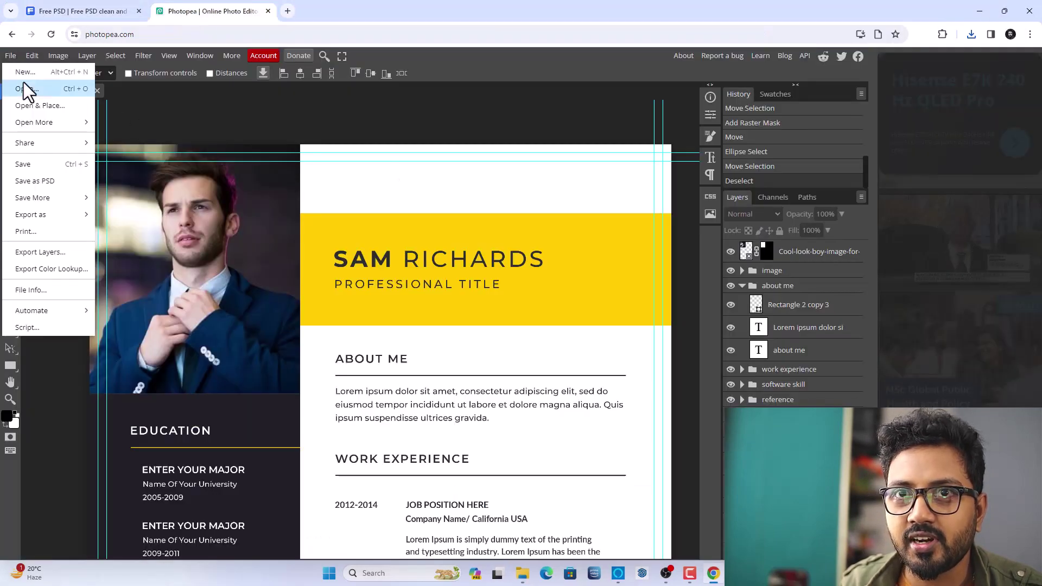
click(23, 86)
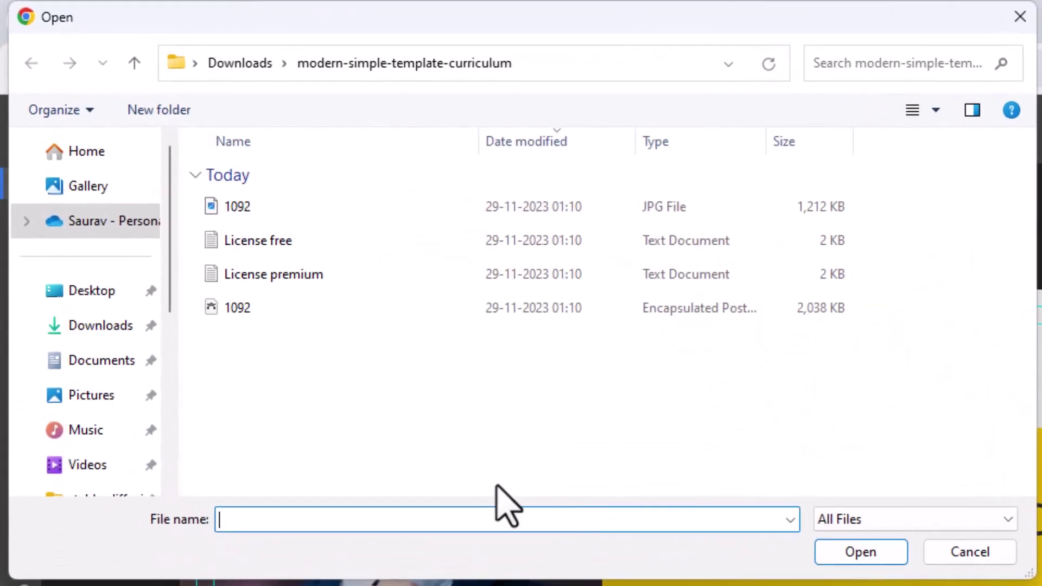
right_click(410, 470)
click(429, 554)
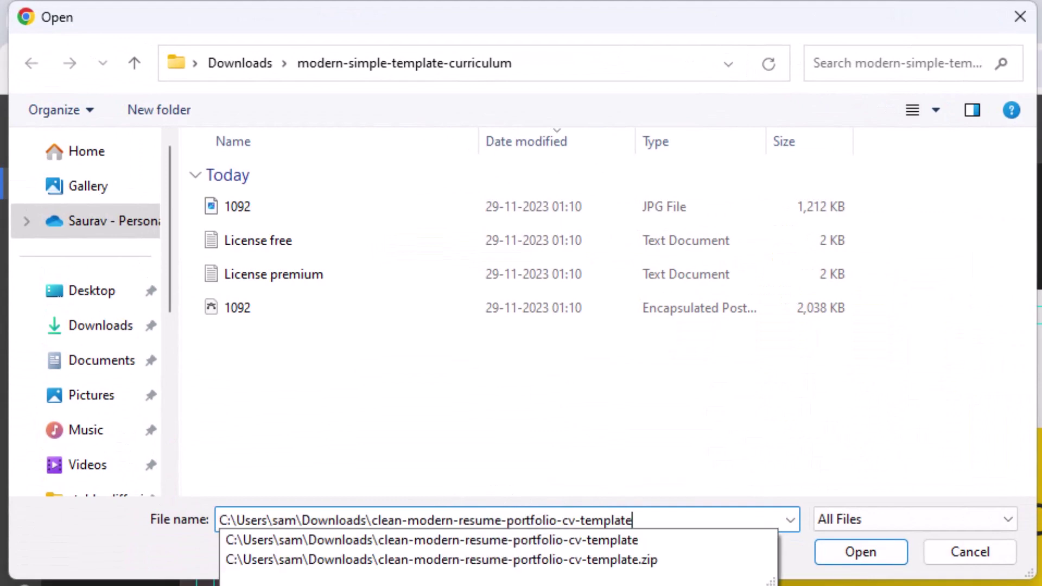
key(Return)
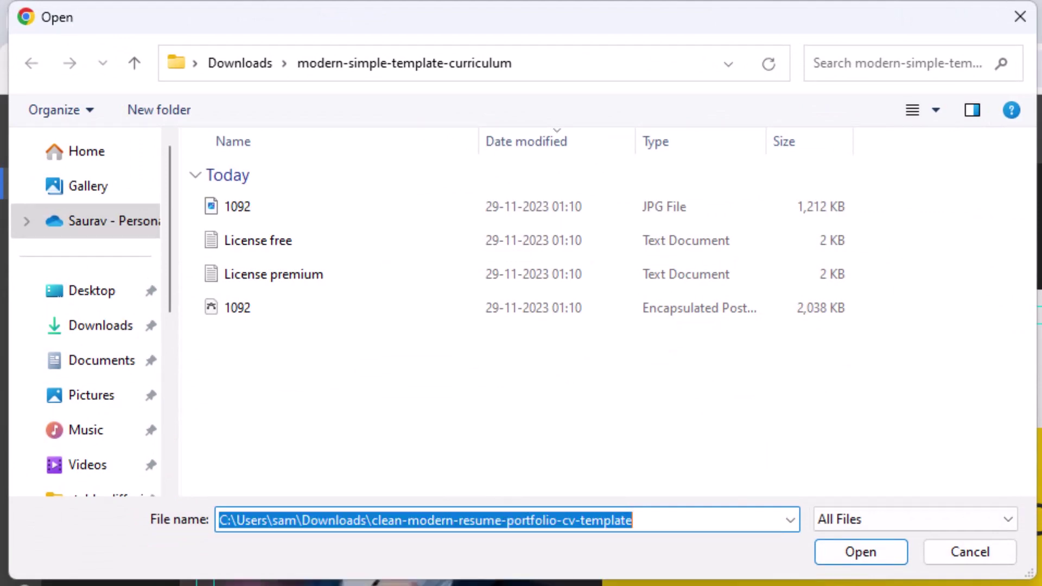
click(288, 242)
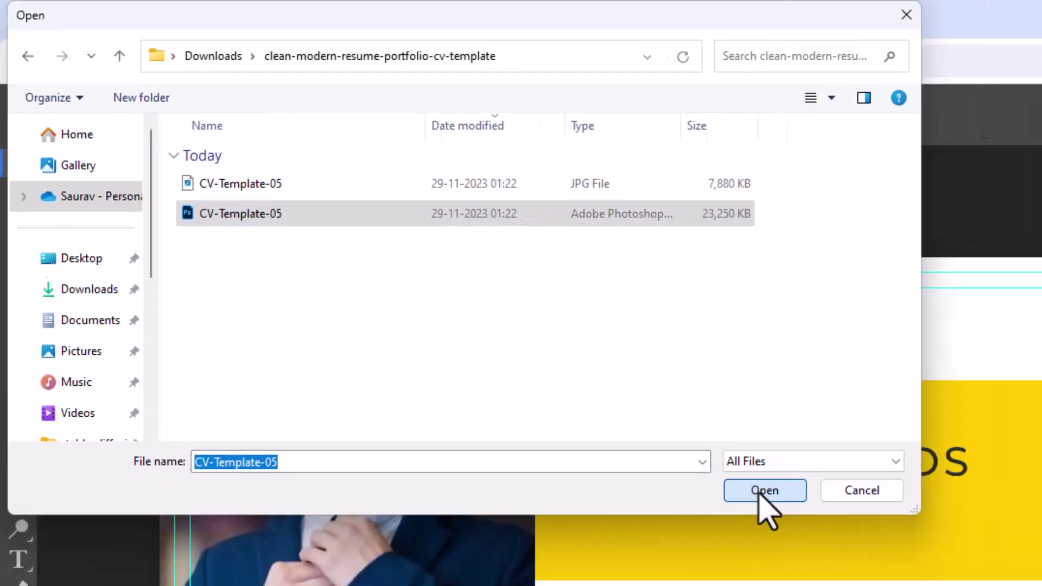
click(858, 553)
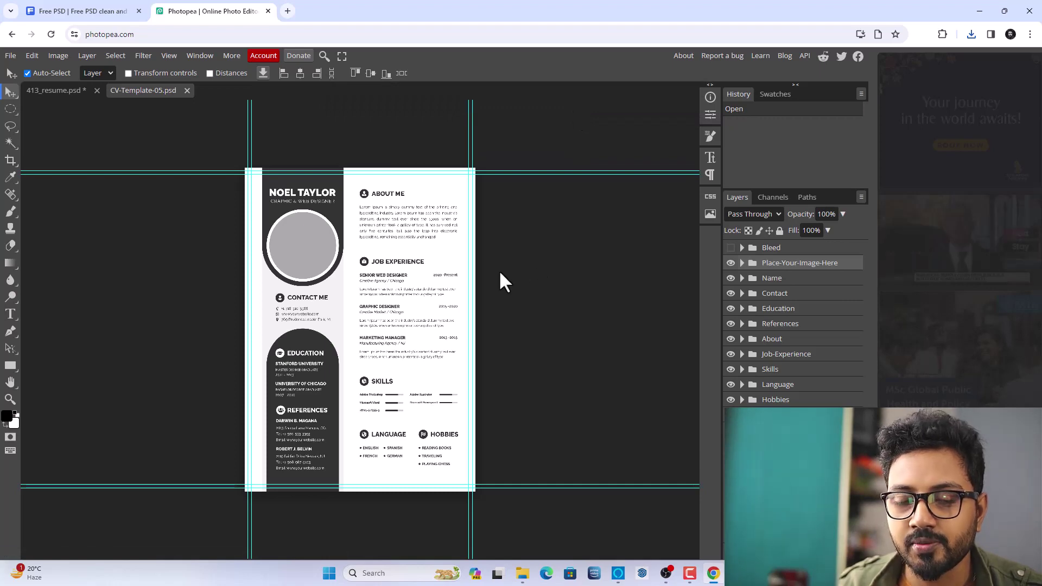
- Expand Place-Your-Image-Here and open the Double-Click-Here smart object for editing
scroll(494, 266, up, 5)
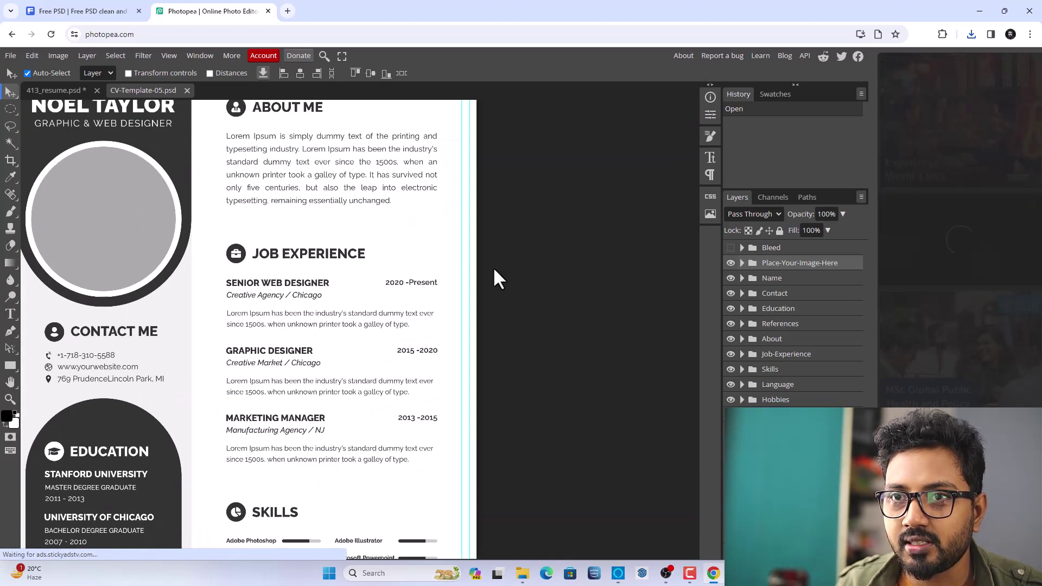
scroll(505, 262, down, 5)
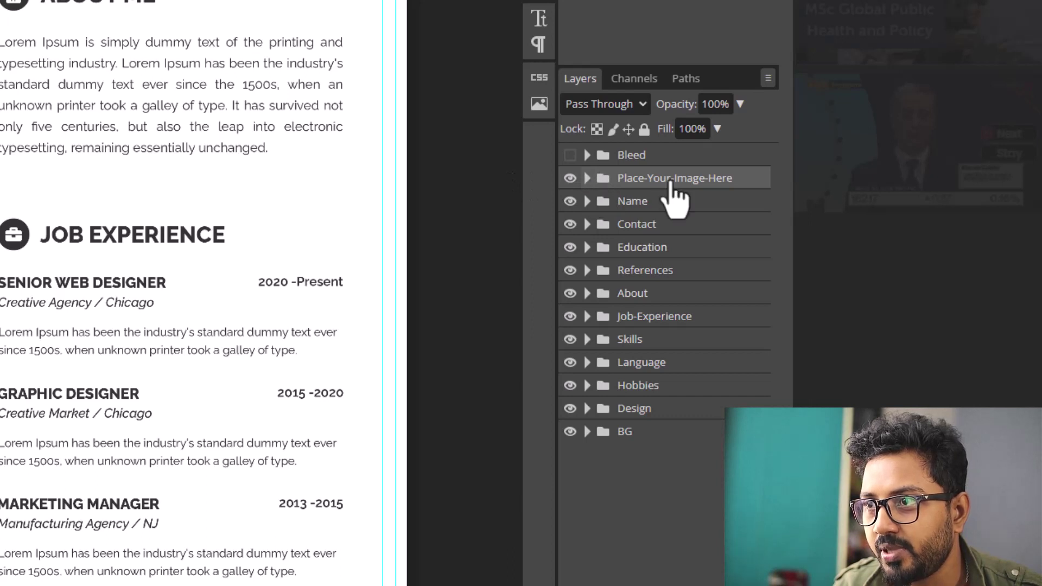
click(588, 178)
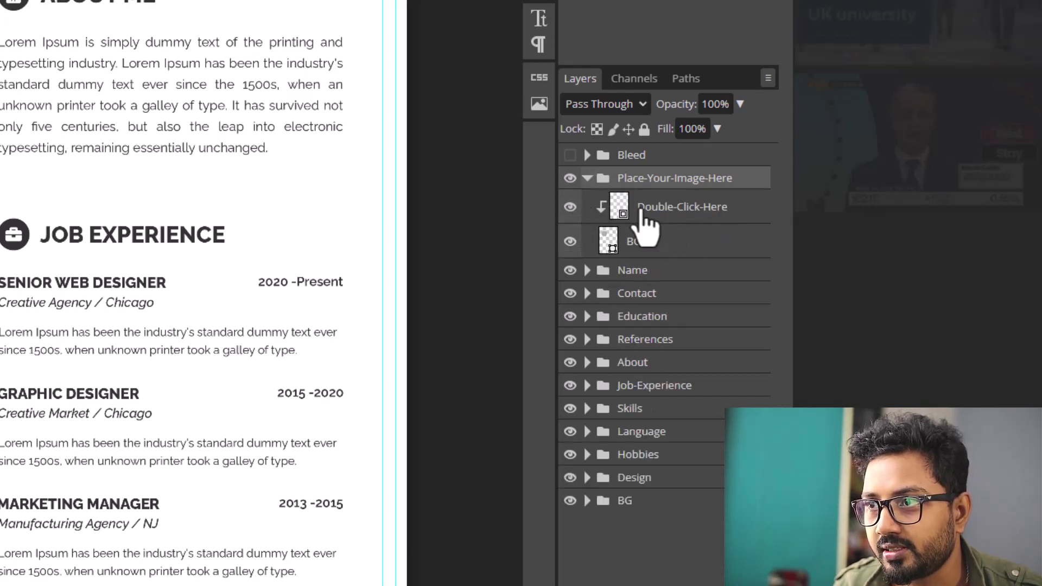
click(619, 208)
double_click(748, 273)
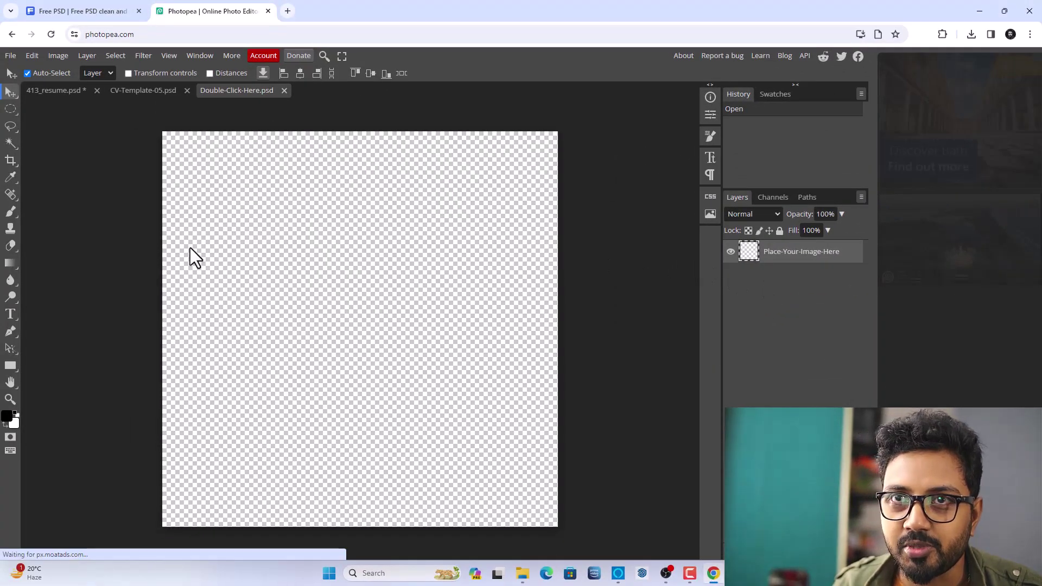
- Place the suited man's portrait photo from the Desktop into the placeholder
click(9, 55)
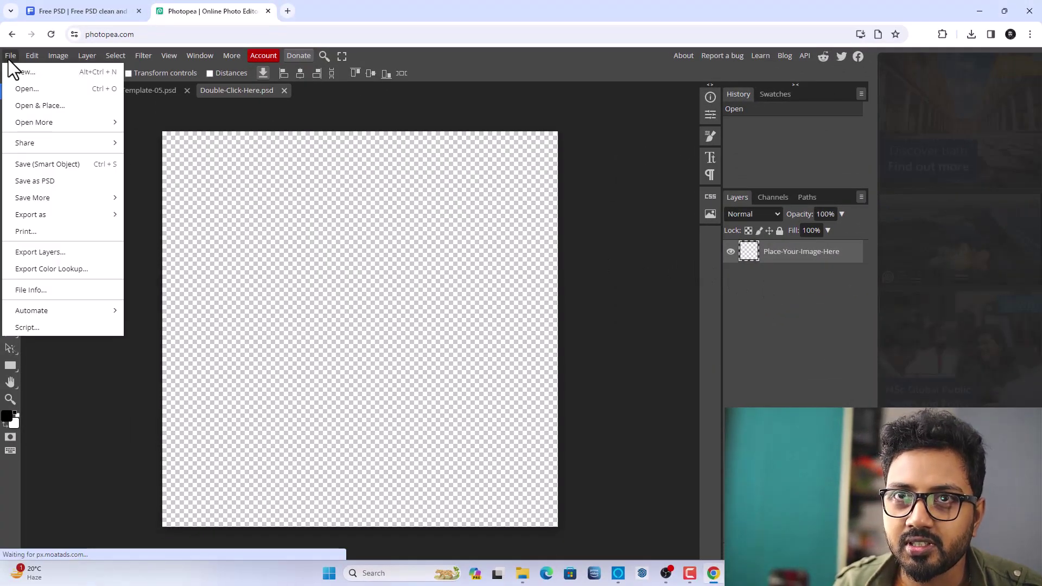
click(37, 105)
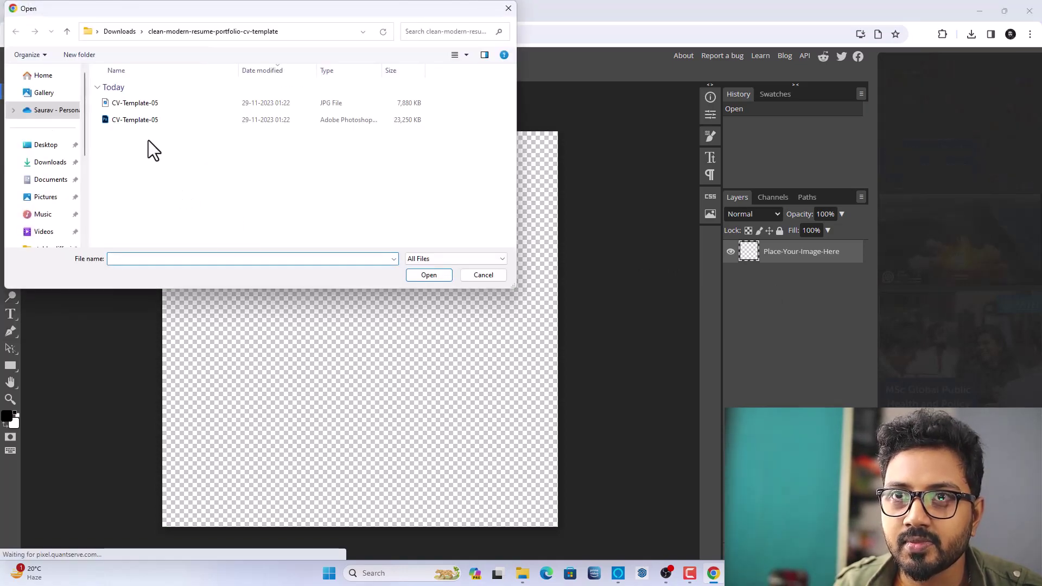
click(34, 146)
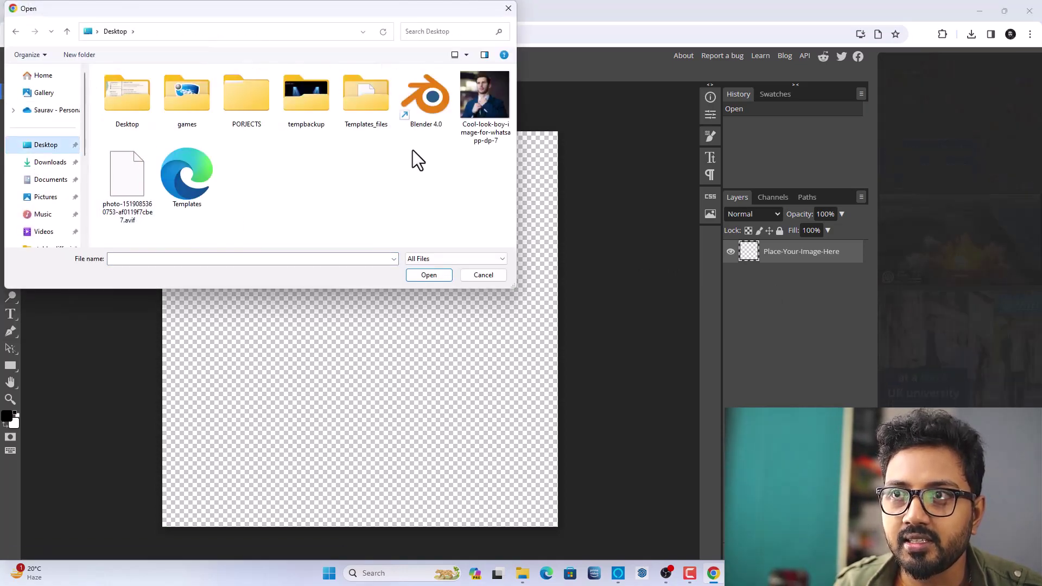
double_click(470, 114)
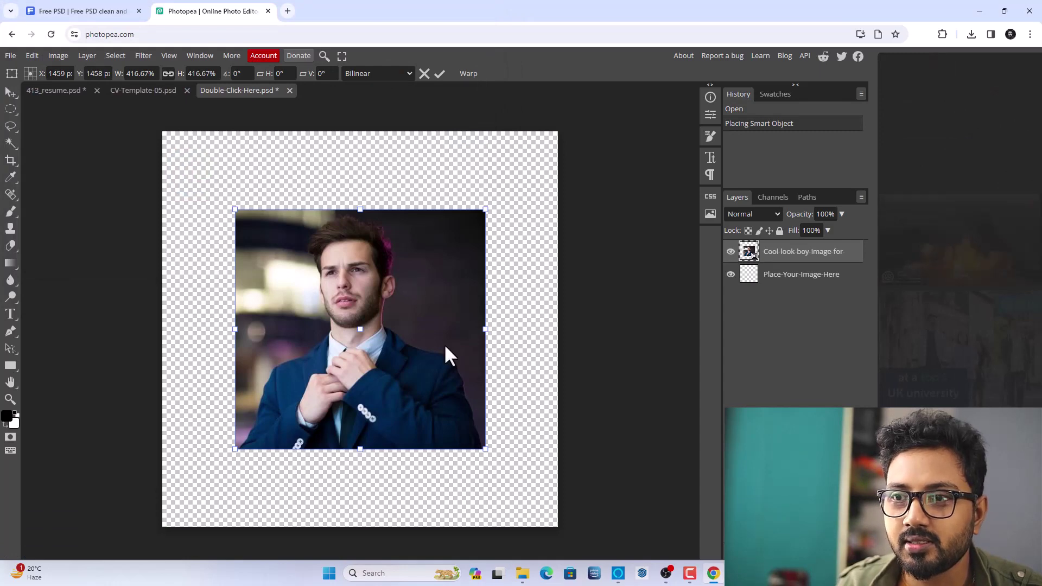
- Scale the portrait to about 688% so it covers the canvas, then commit
drag(485, 448, 562, 535)
drag(516, 470, 454, 401)
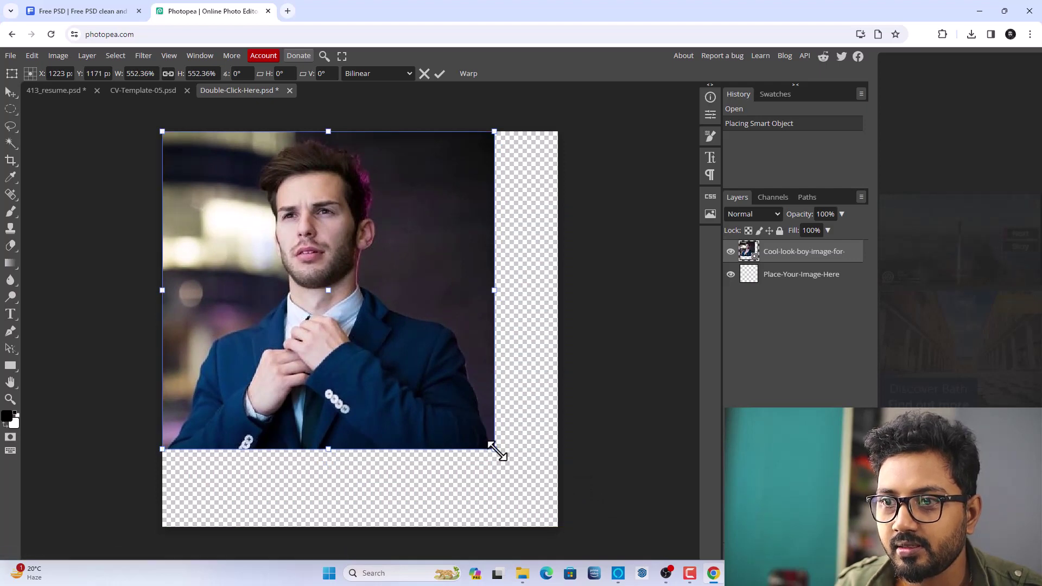
drag(495, 450, 554, 520)
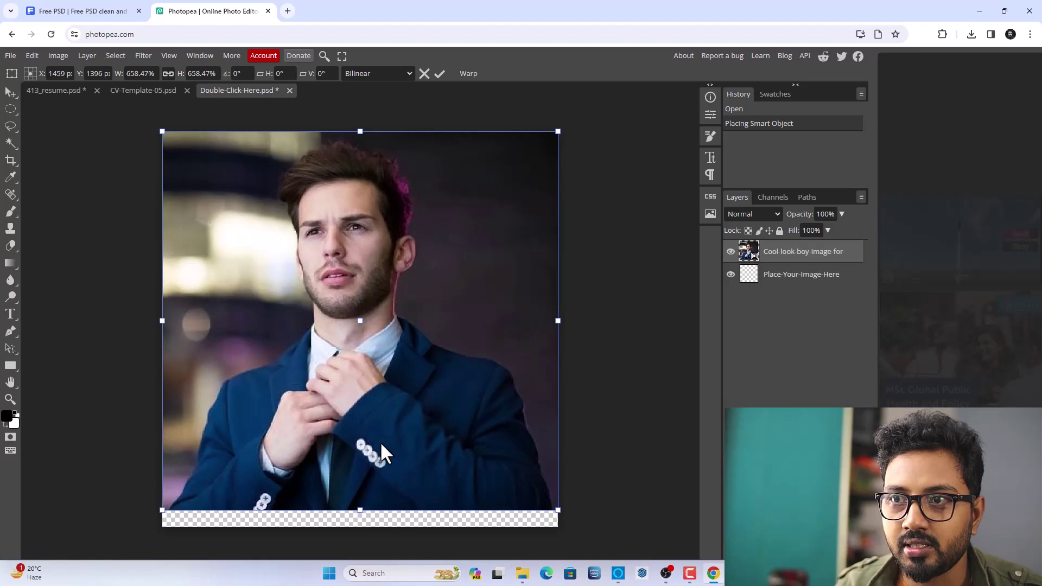
drag(561, 512, 576, 526)
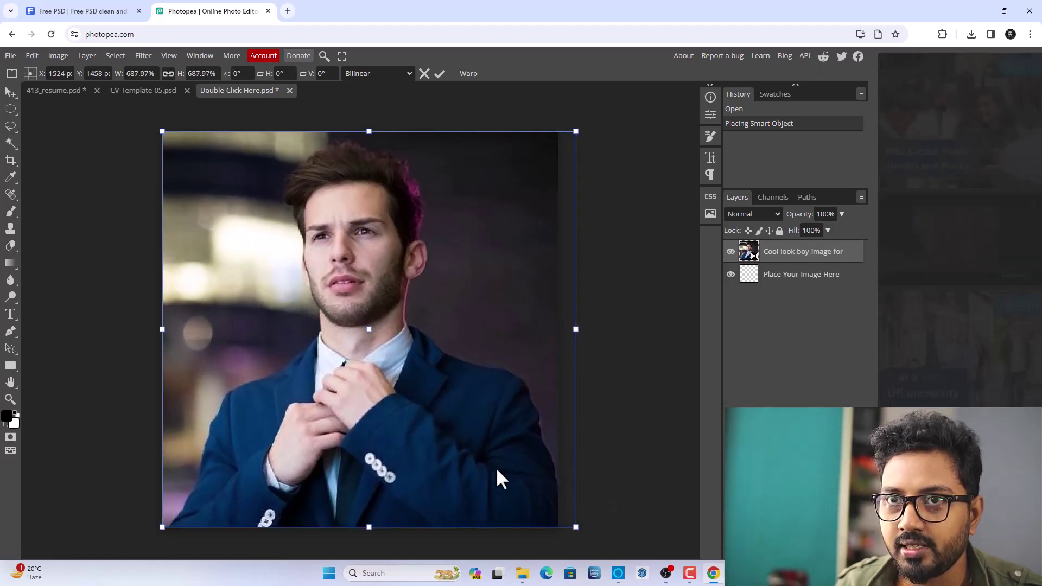
drag(497, 470, 487, 469)
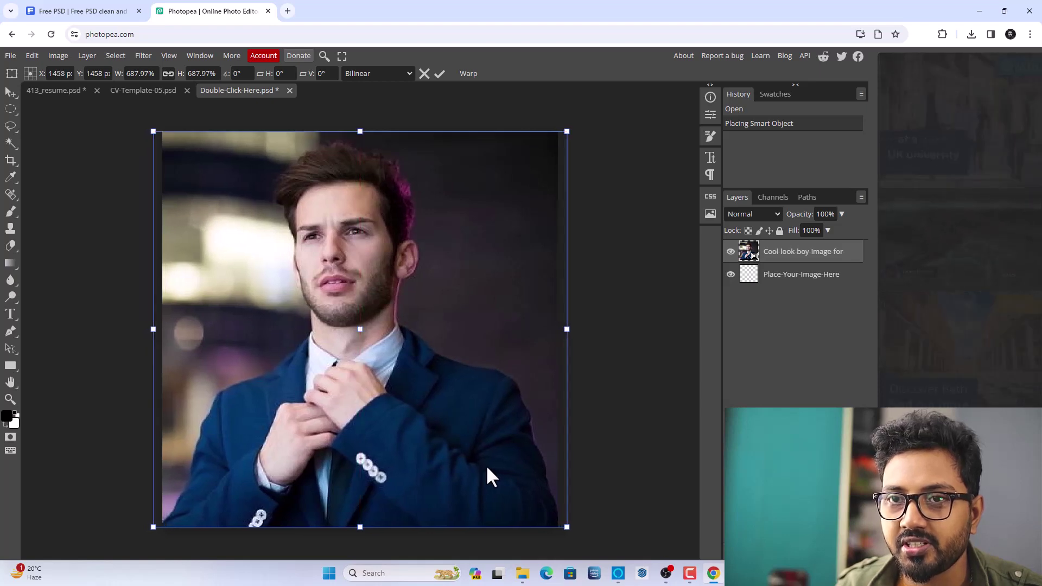
click(440, 75)
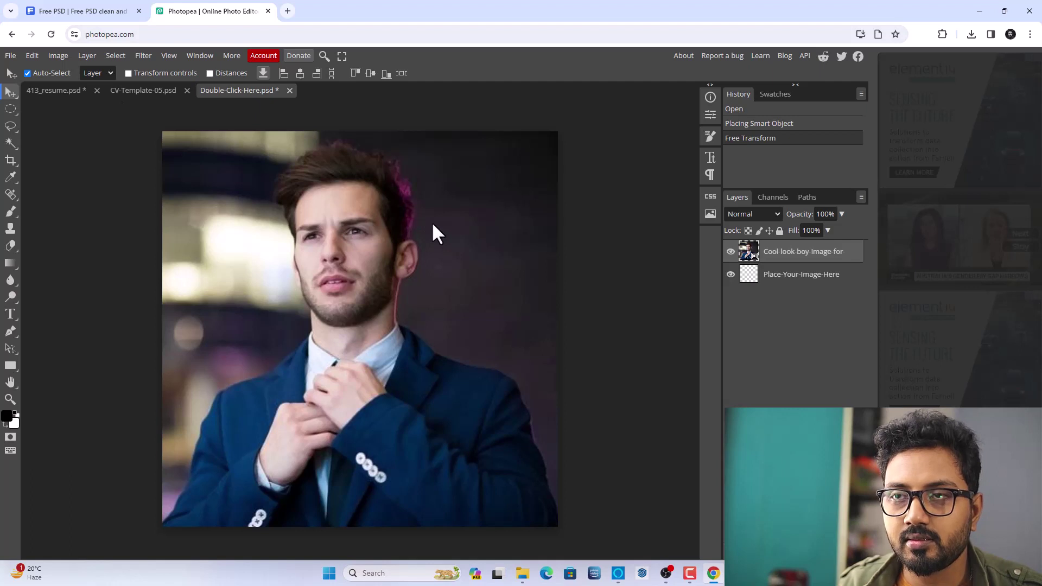
- Save the Double-Click-Here placeholder so the resume picks up the portrait
key(ctrl+s)
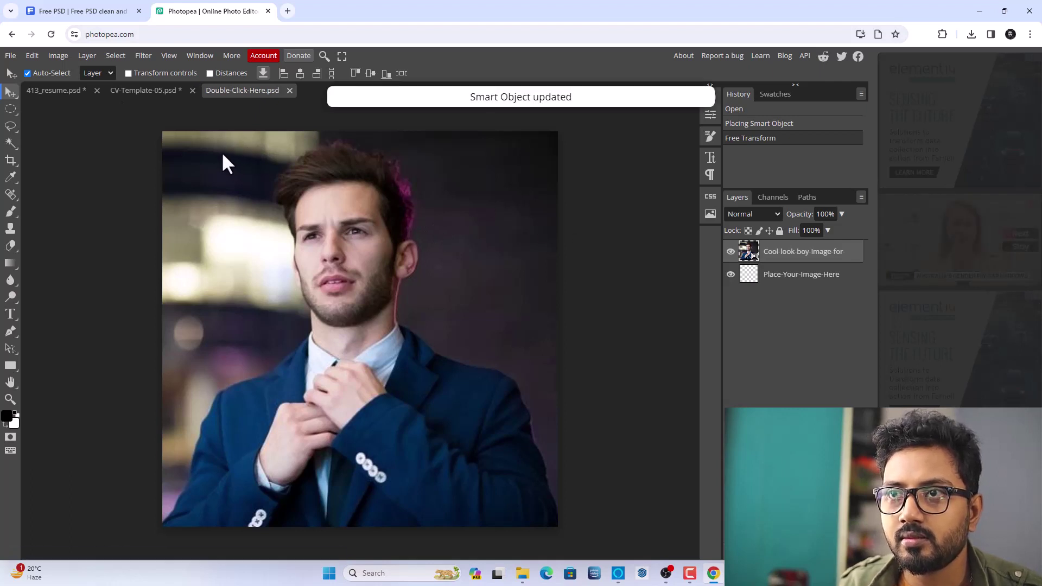
click(11, 57)
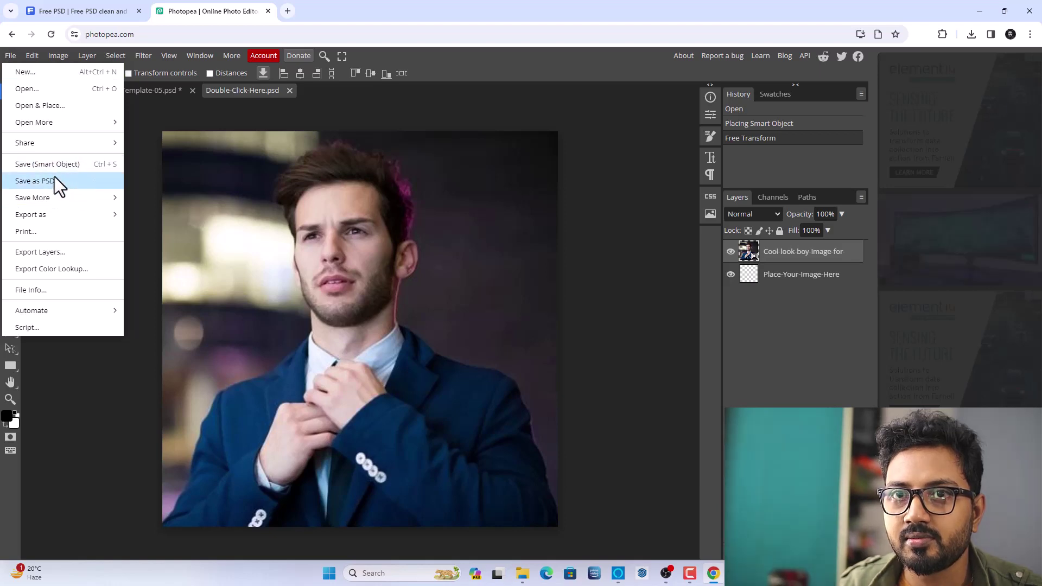
click(92, 165)
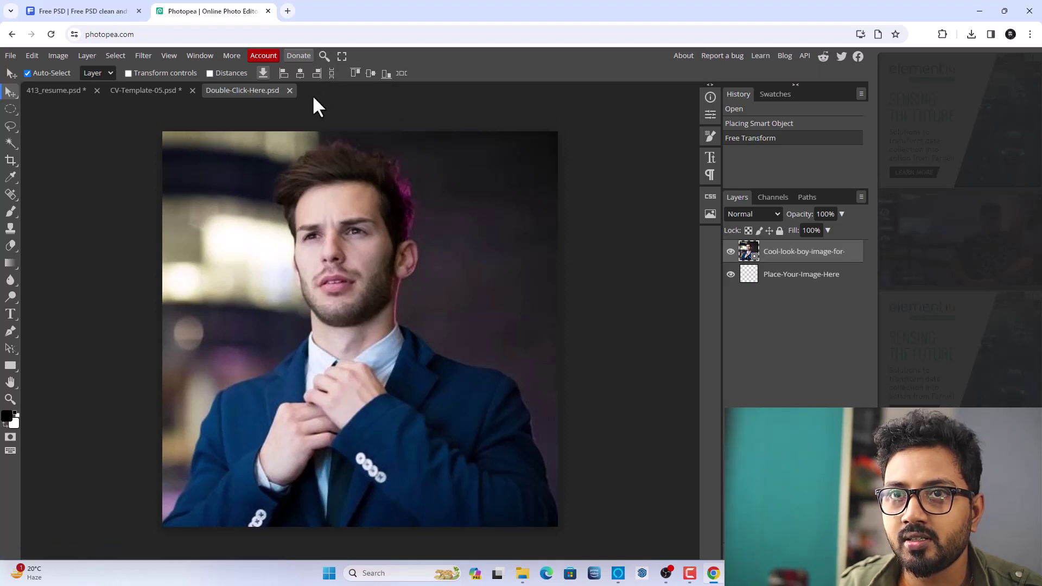
- Close the Double-Click-Here document, returning to the CV-Template-05 resume
click(168, 92)
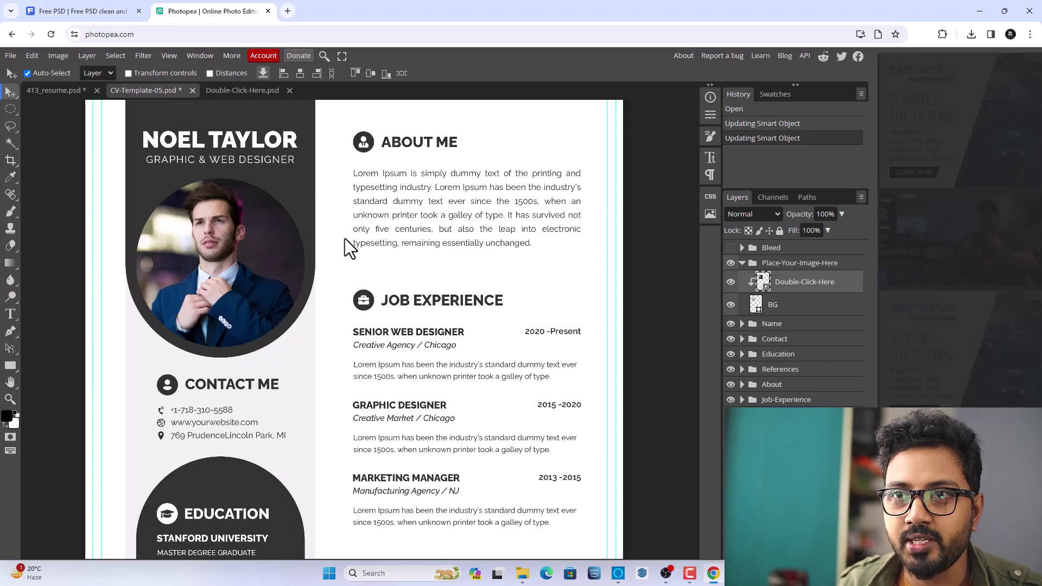
scroll(365, 227, down, 5)
scroll(364, 223, up, 6)
scroll(363, 219, right, 3)
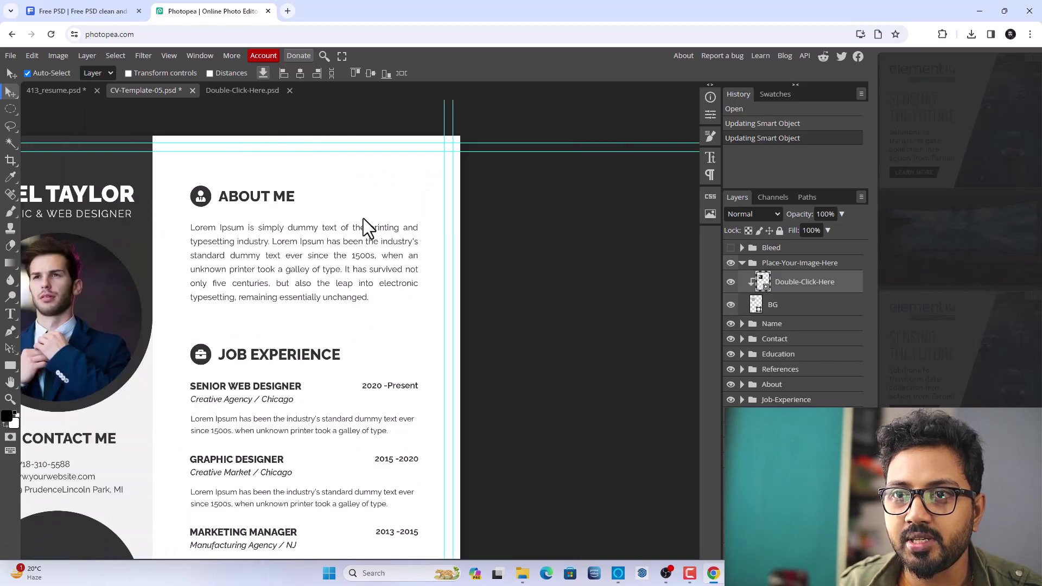
scroll(361, 226, left, 4)
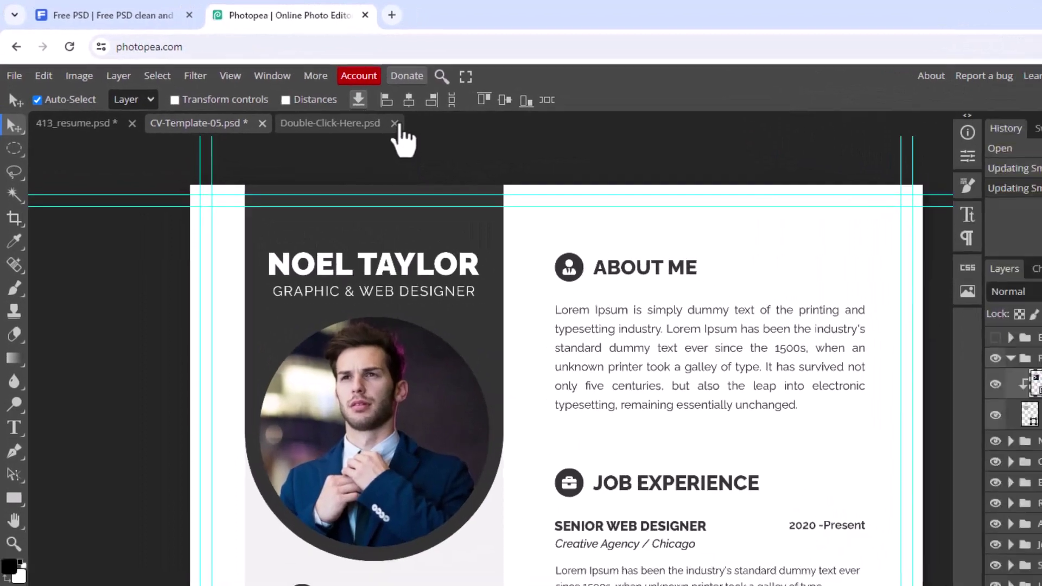
click(416, 130)
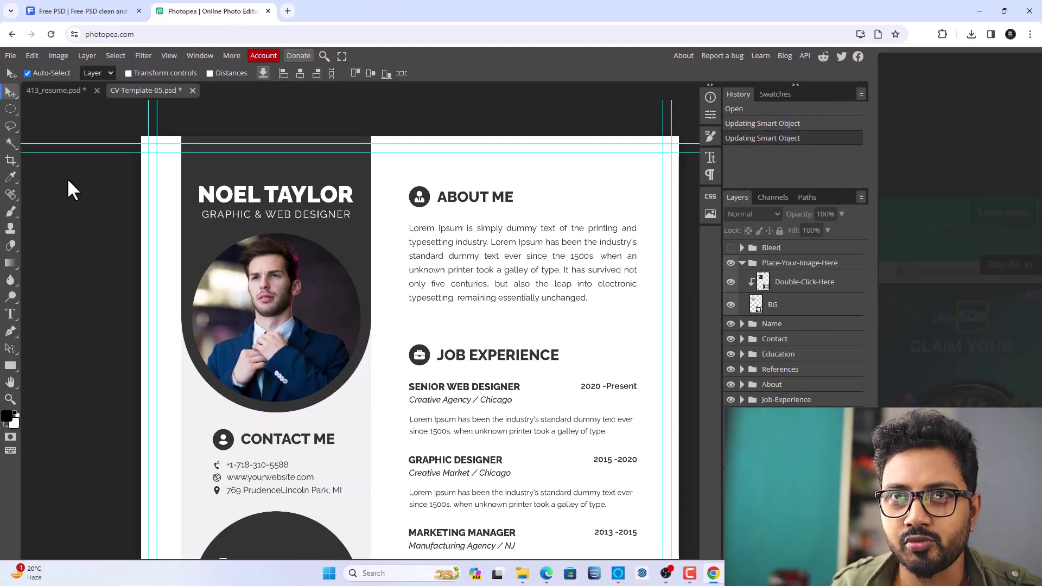
- Export the resume as a rasterized PDF, saved as CV-Template-05 (1).pdf
click(11, 56)
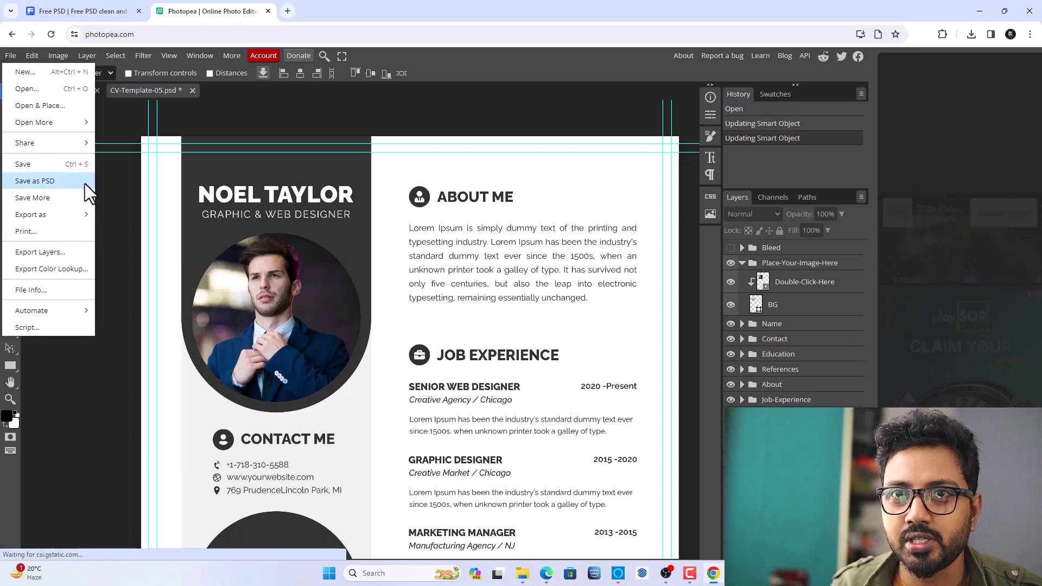
click(47, 234)
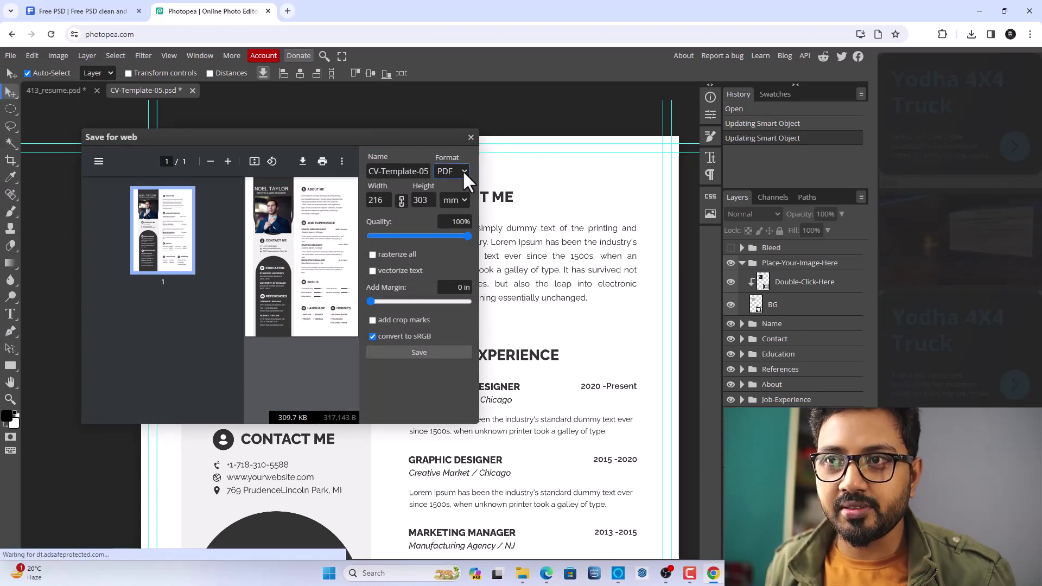
click(372, 254)
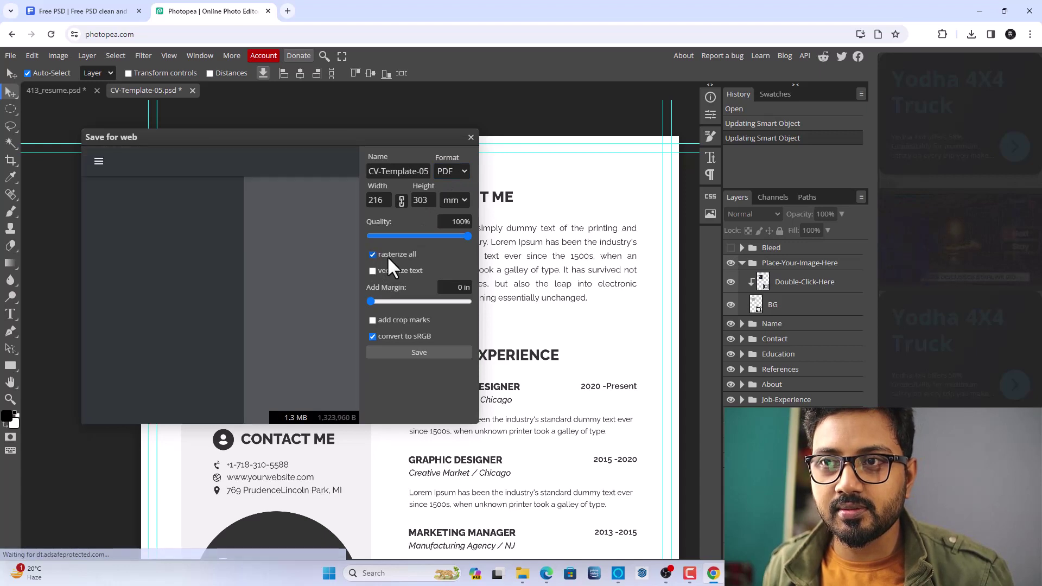
click(424, 357)
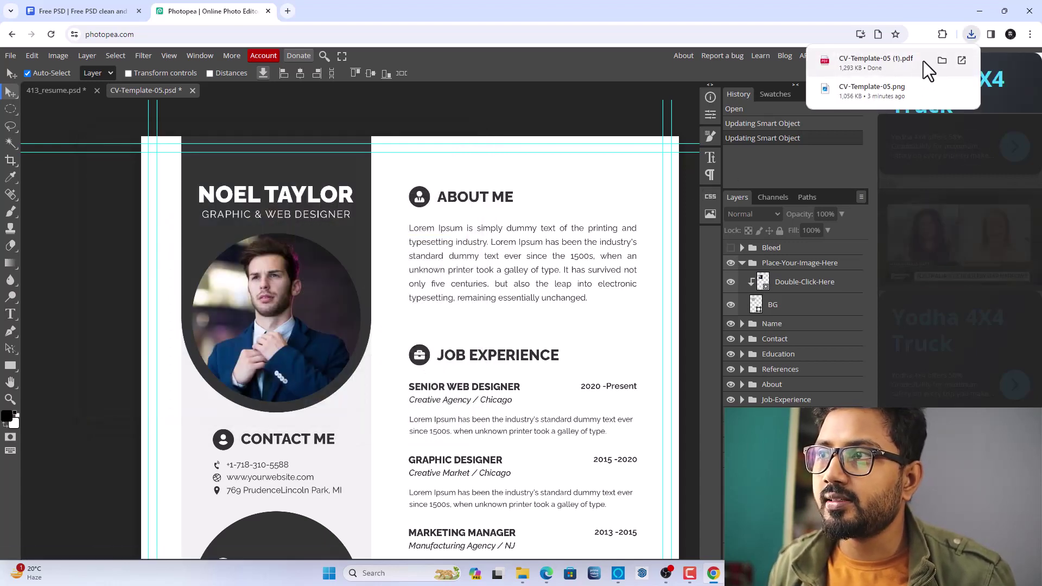
- Review CV-Template-05 (1).pdf in Chrome's viewer and check its 1,293 KB download size
click(897, 61)
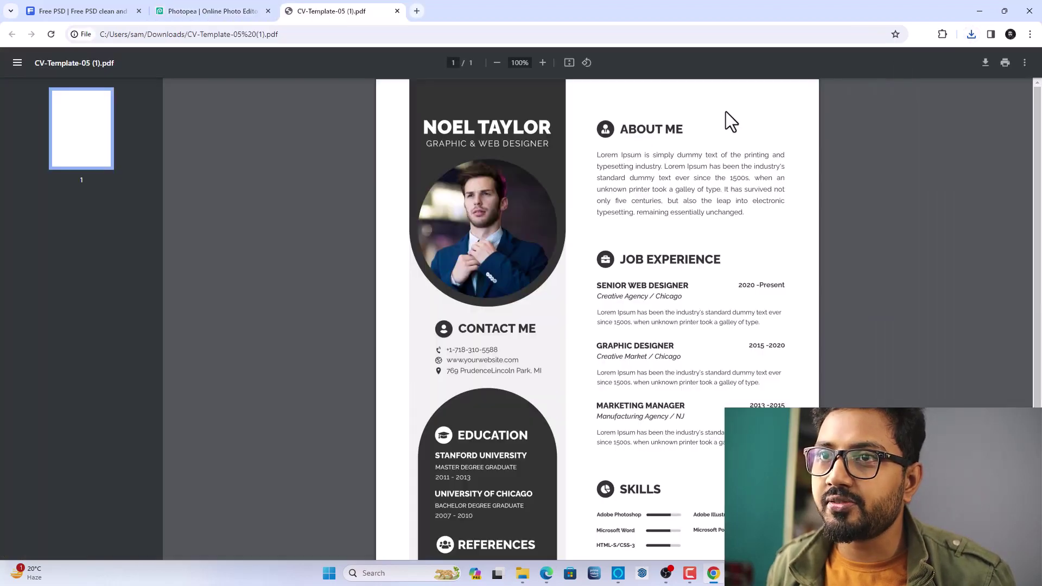
scroll(556, 154, down, 3)
scroll(556, 155, up, 3)
scroll(556, 155, down, 3)
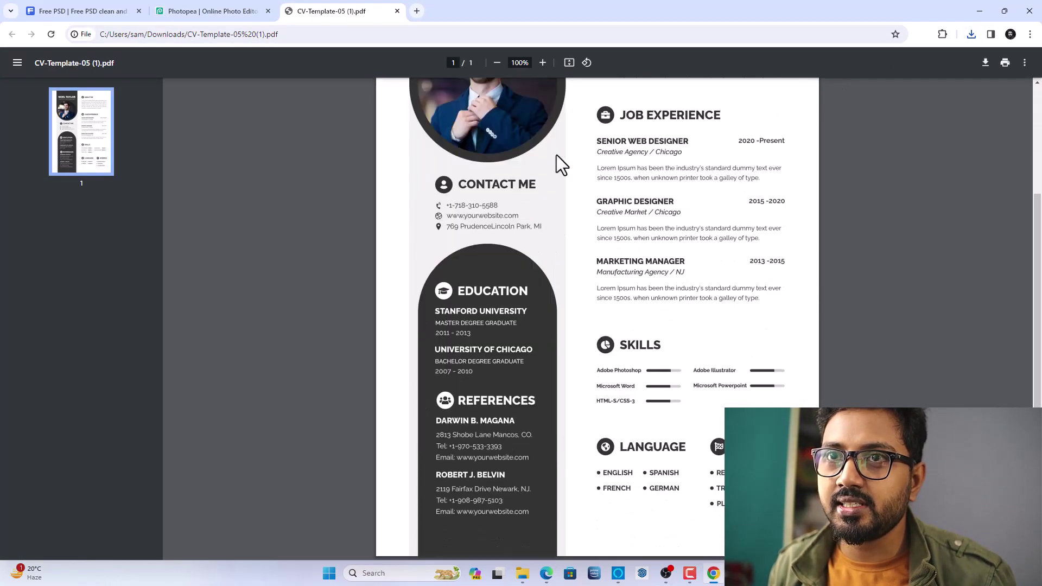
scroll(681, 261, up, 3)
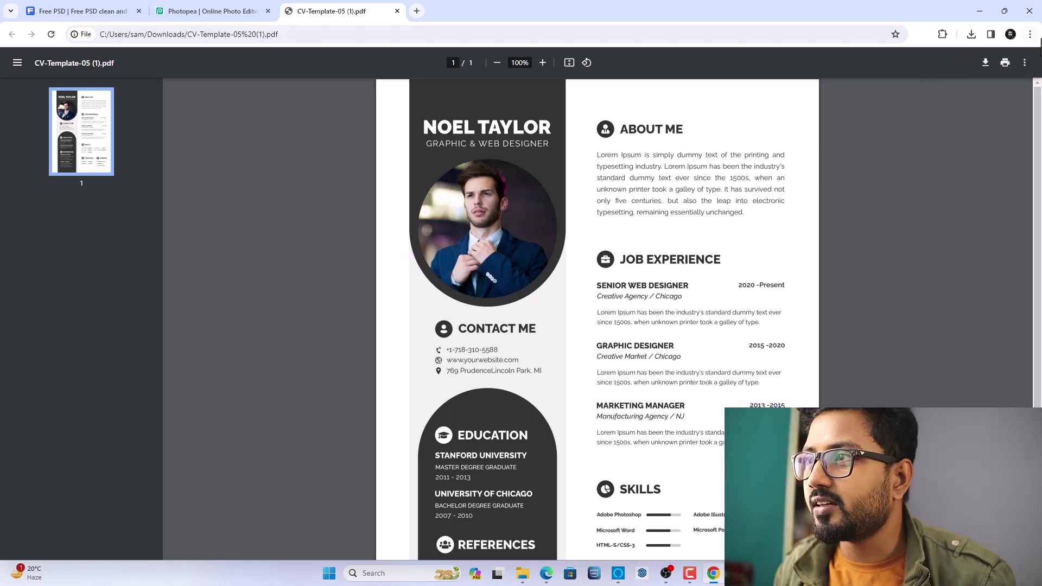
click(977, 32)
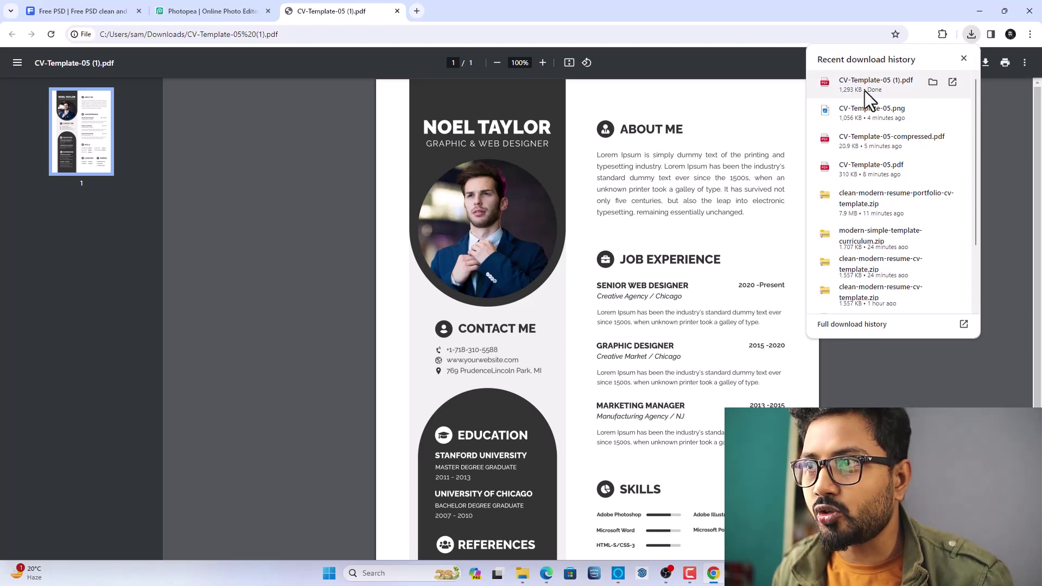
- Search Google for 'pdf size reducer' in a new tab
click(423, 10)
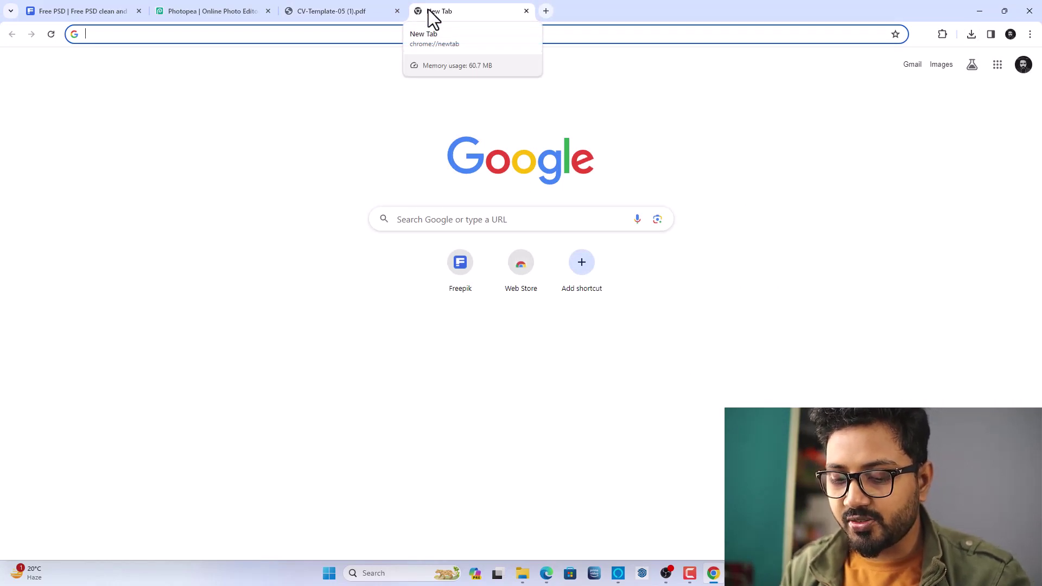
text(pd)
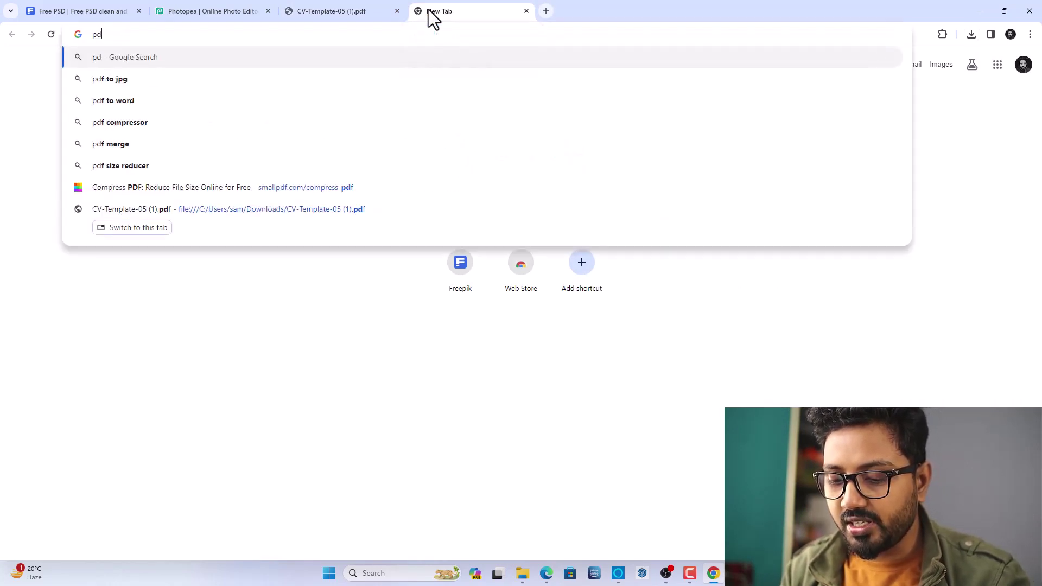
text(f size)
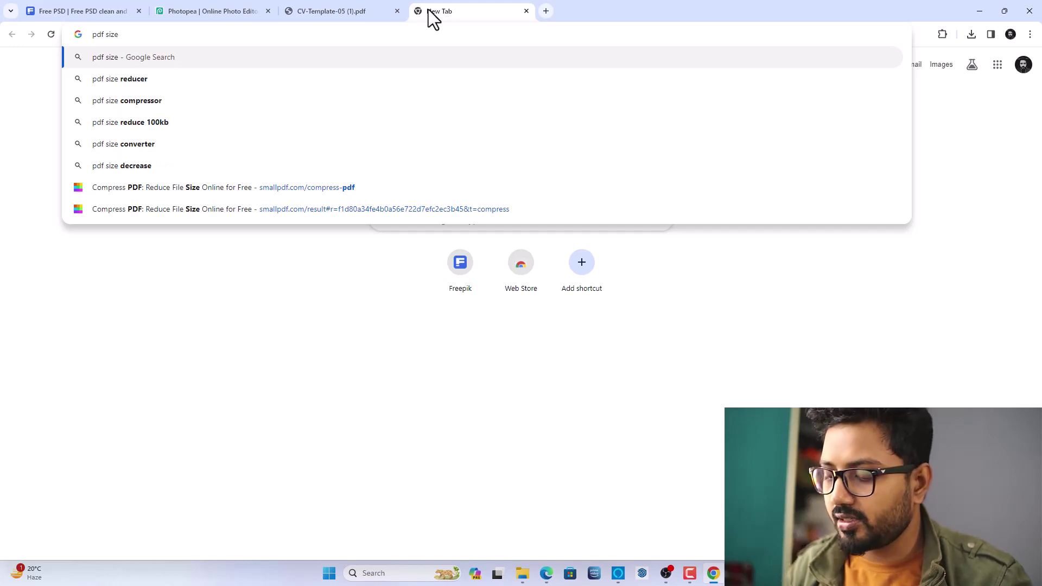
key(Down)
key(Return)
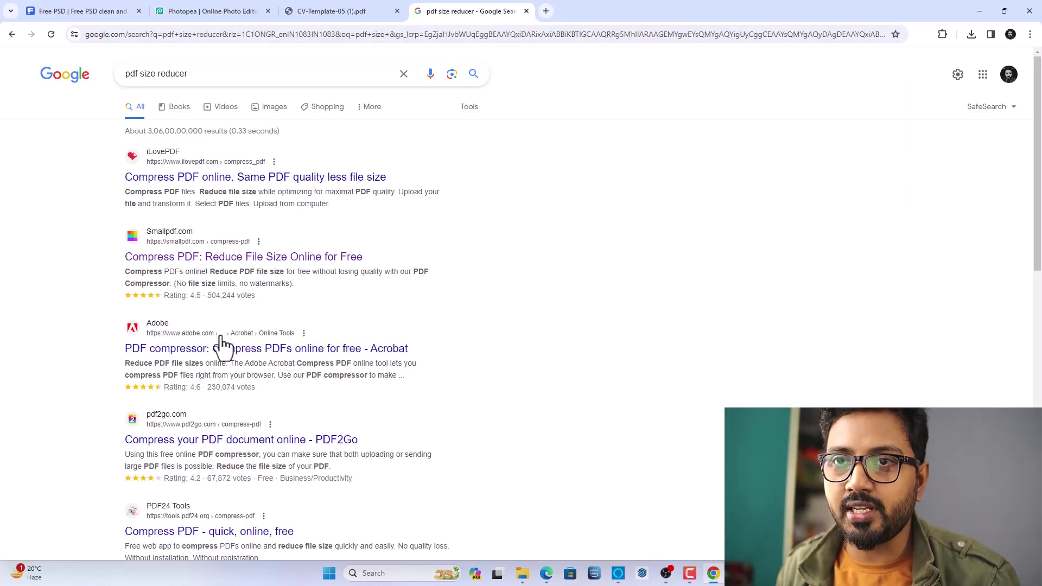
- Upload CV-Template-05 (1).pdf to Smallpdf's Compress PDF tool
click(155, 262)
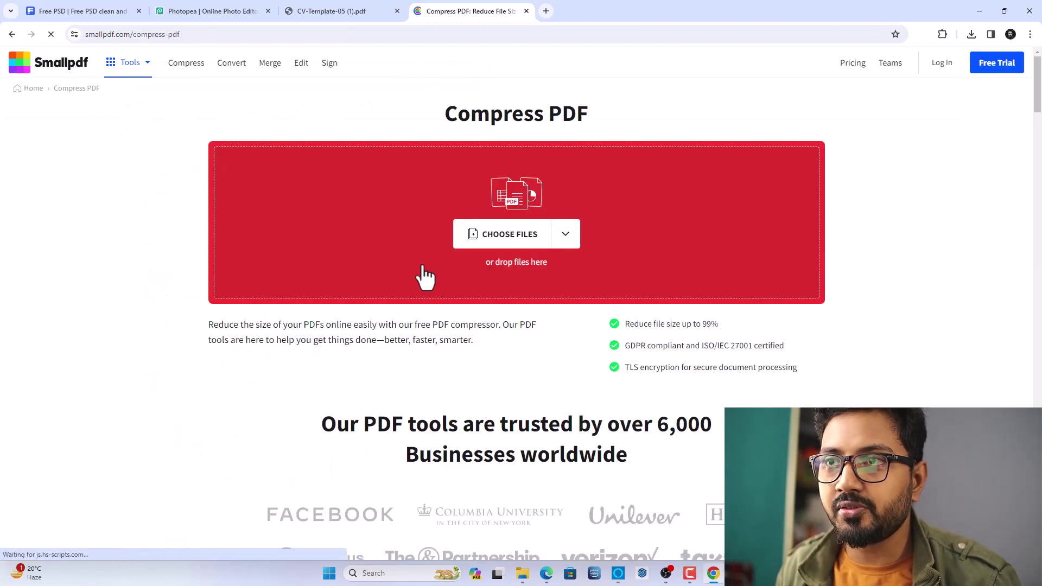
click(485, 239)
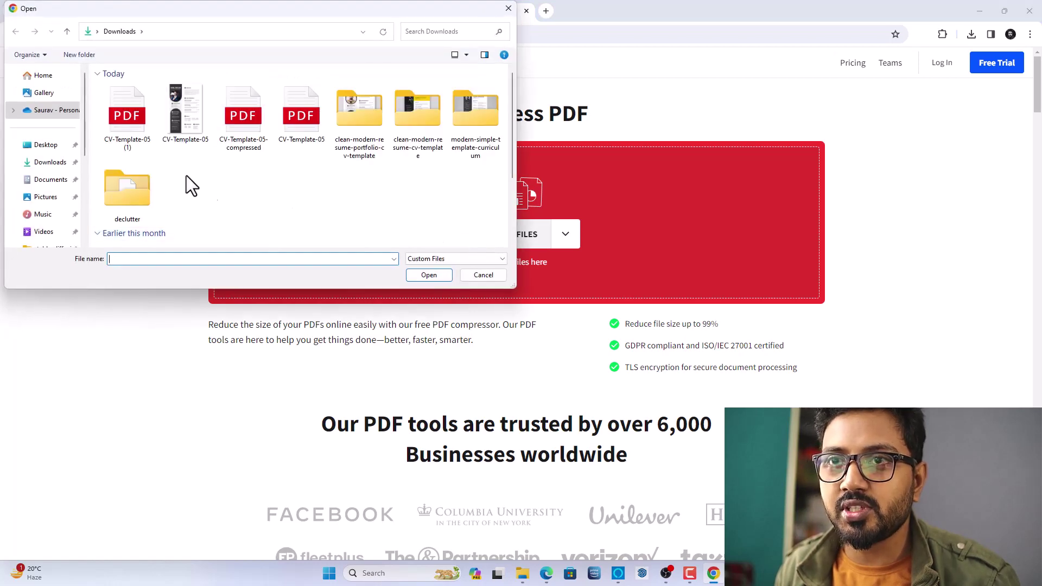
click(124, 126)
click(424, 275)
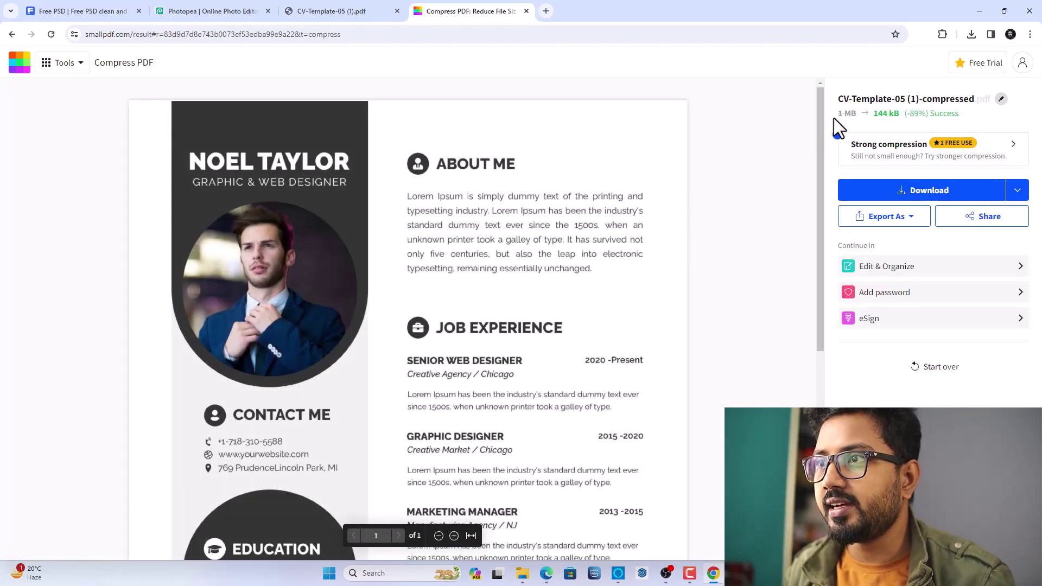
- Confirm the 144 kB compressed size and download the compressed PDF
double_click(881, 114)
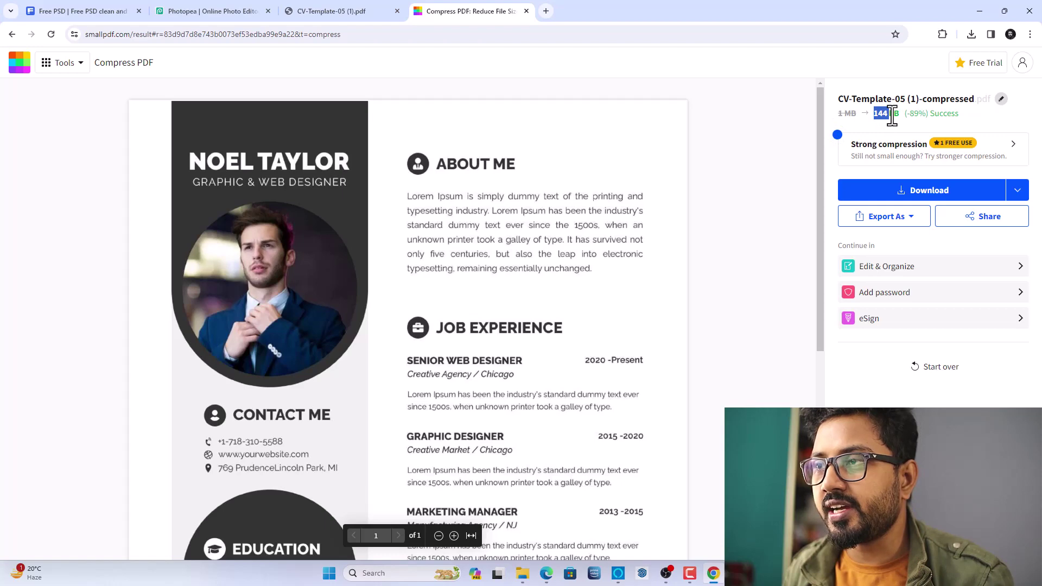
click(892, 117)
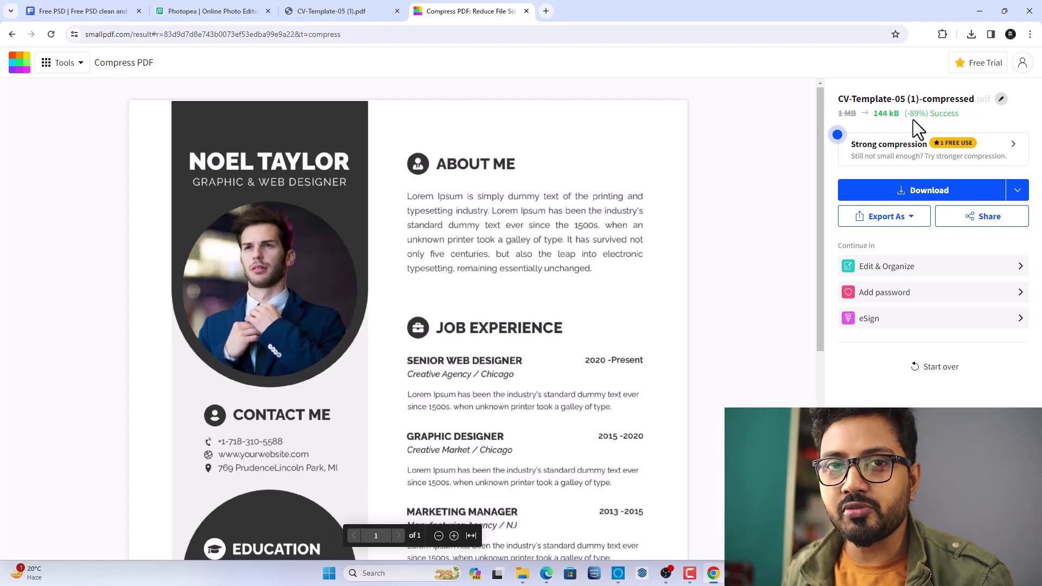
click(911, 197)
- Open CV-Template-05 (1)-compressed.pdf from the downloads and scroll through it
click(888, 65)
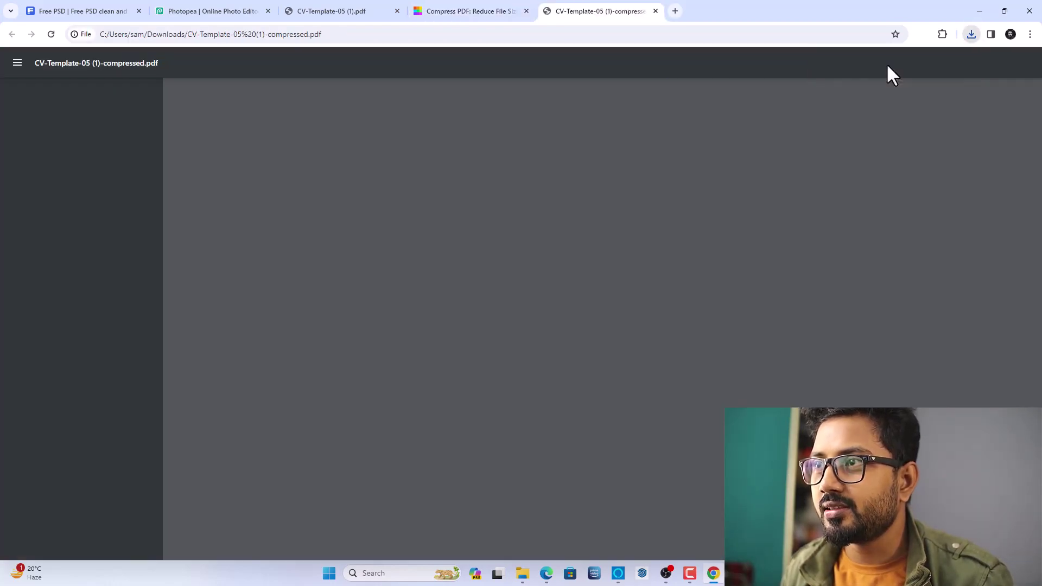
scroll(517, 213, down, 3)
scroll(517, 213, up, 3)
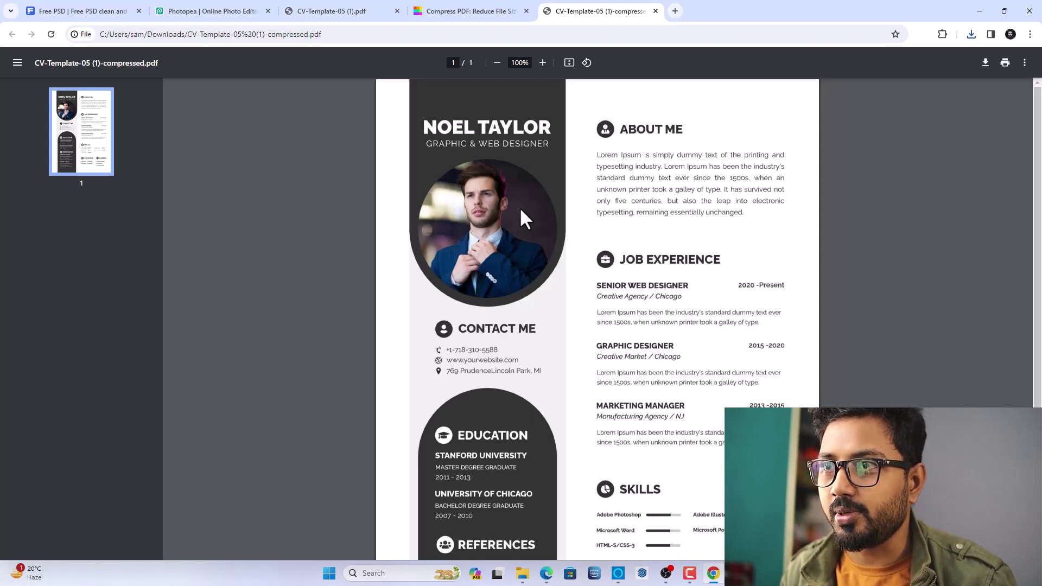
- Preview the PDF in the print dialog with Adobe PDF destination, then cancel
click(1006, 64)
click(797, 98)
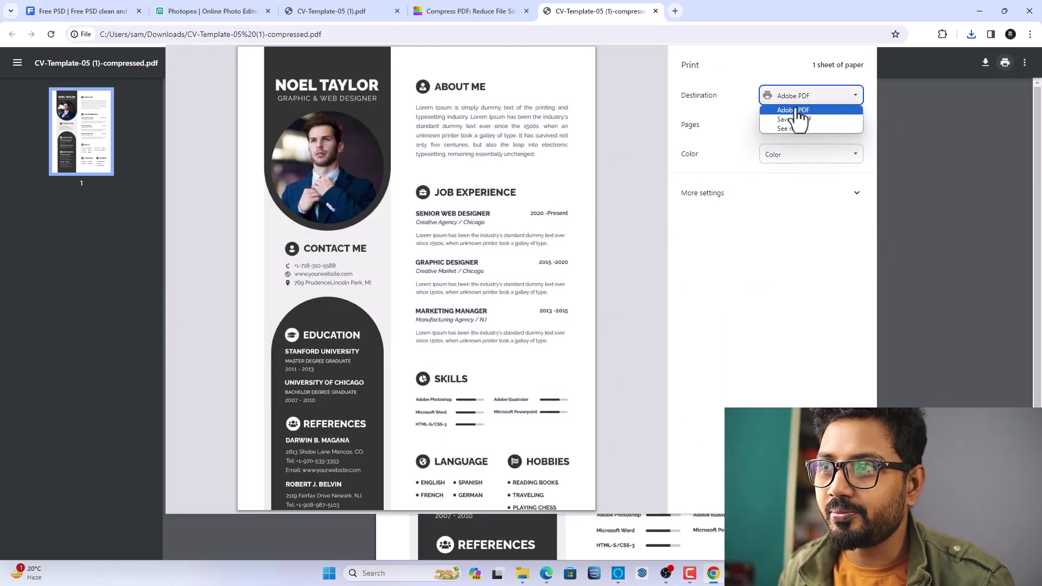
click(737, 116)
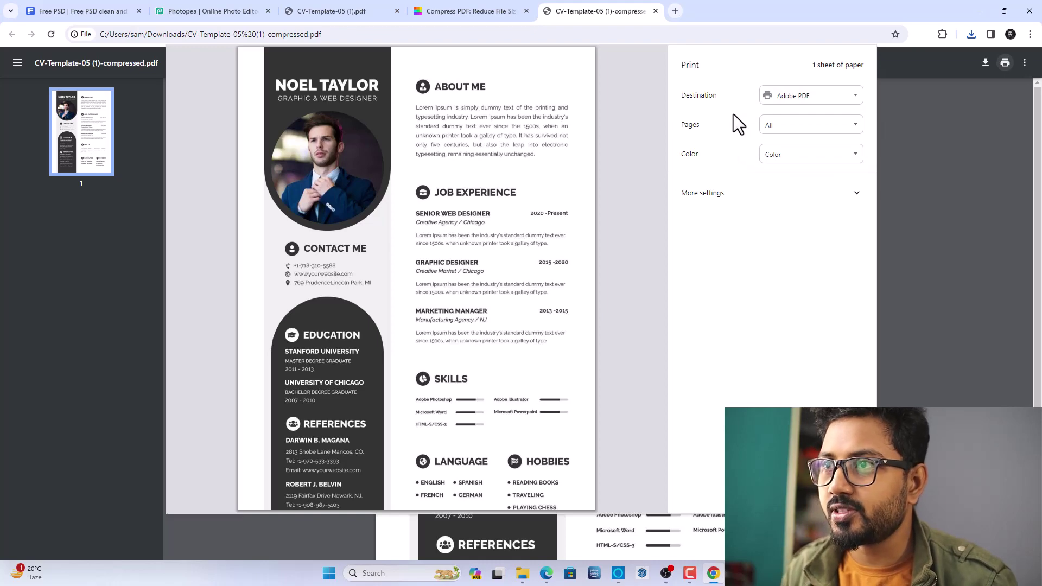
click(781, 98)
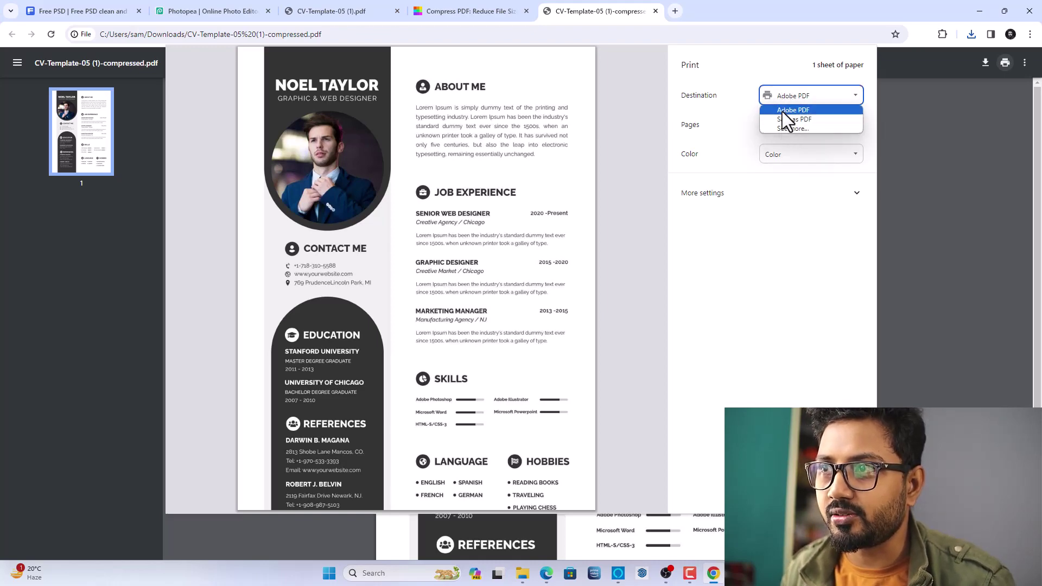
key(Escape)
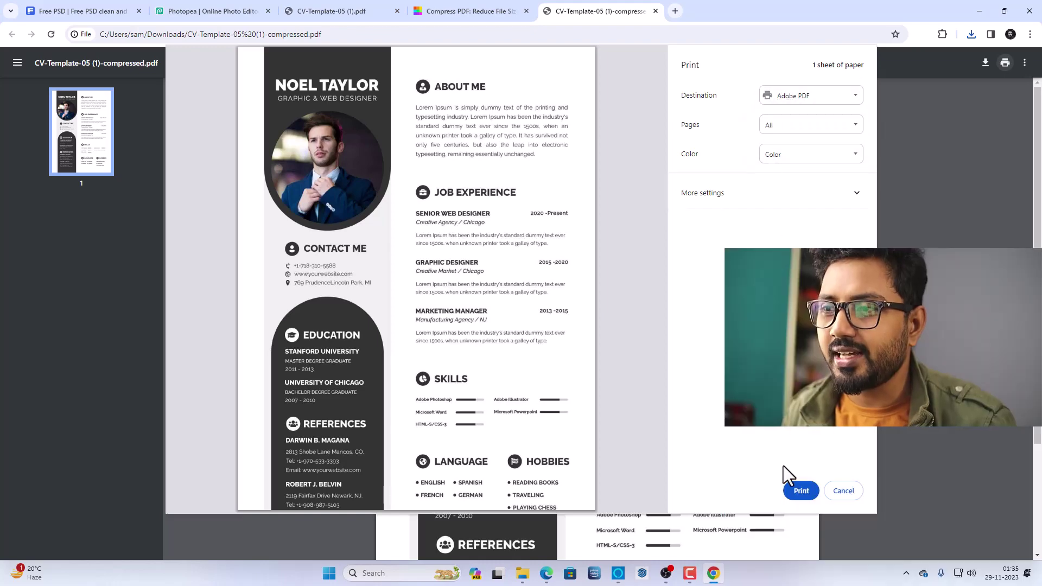
click(844, 491)
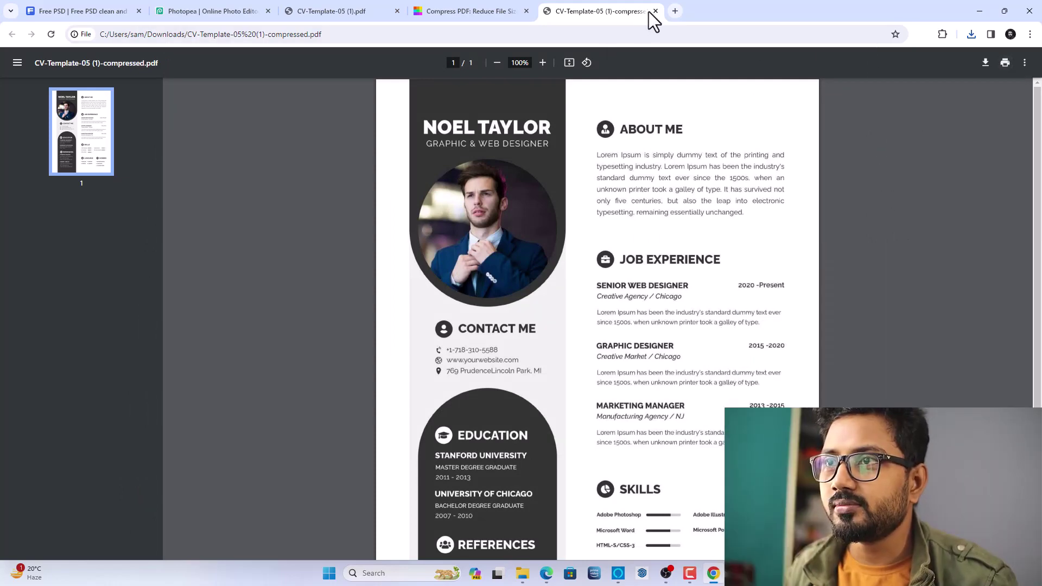
- Close the CV-Template-05 (1)-compressed tab to return to the 1 MB → 144 kB result page
click(655, 11)
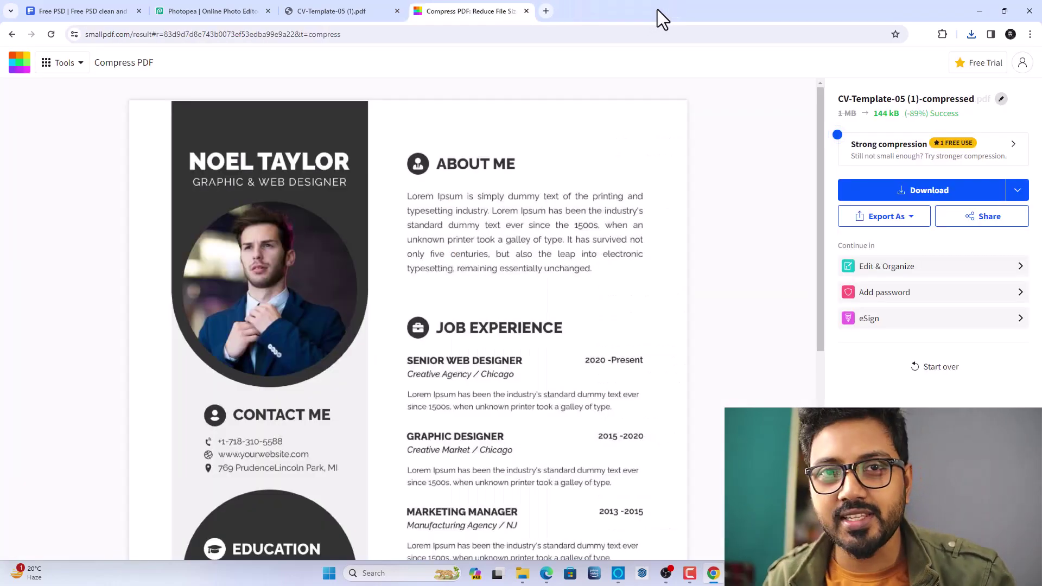